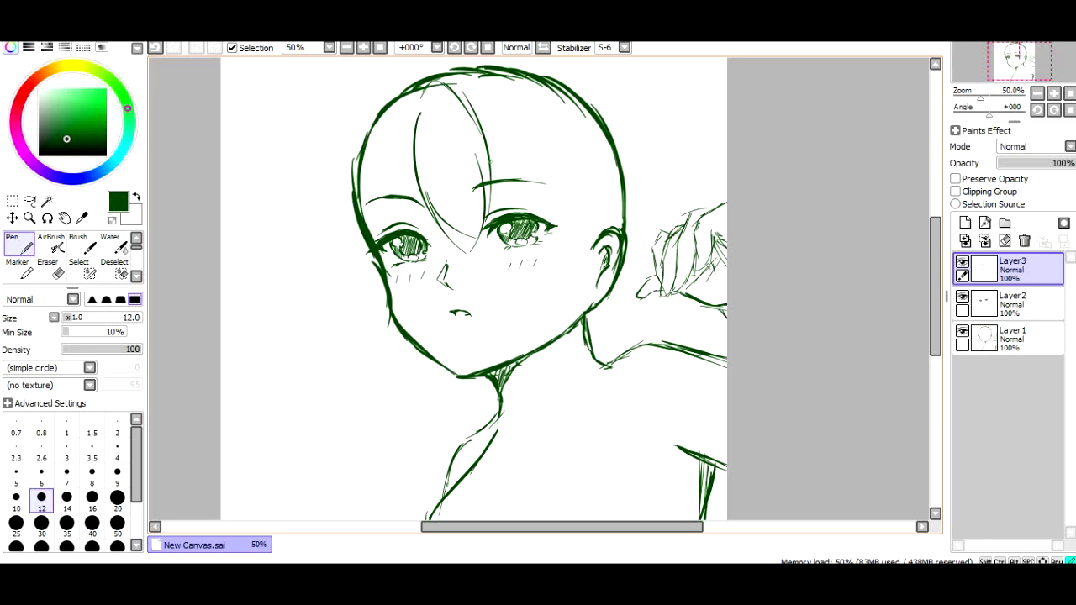
Sketch the fringe on Layer3 with long curved strands falling from the crown across the forehead
{"action": "mouse_move", "coordinate": [418, 90]}
{"action": "left_mouse_down"}
{"action": "mouse_move", "coordinate": [403, 145]}
{"action": "mouse_move", "coordinate": [427, 233]}
{"action": "left_mouse_up"}
{"action": "mouse_move", "coordinate": [403, 179]}
{"action": "left_mouse_down"}
{"action": "mouse_move", "coordinate": [407, 200]}
{"action": "mouse_move", "coordinate": [443, 238]}
{"action": "left_mouse_up"}
{"action": "mouse_move", "coordinate": [416, 85]}
{"action": "left_mouse_down"}
{"action": "mouse_move", "coordinate": [398, 83]}
{"action": "mouse_move", "coordinate": [374, 160]}
{"action": "left_mouse_up"}
{"action": "mouse_move", "coordinate": [386, 107]}
{"action": "left_mouse_down"}
{"action": "mouse_move", "coordinate": [389, 196]}
{"action": "mouse_move", "coordinate": [410, 229]}
{"action": "left_mouse_up"}
{"action": "mouse_move", "coordinate": [448, 68]}
{"action": "left_mouse_down"}
{"action": "mouse_move", "coordinate": [434, 81]}
{"action": "mouse_move", "coordinate": [509, 131]}
{"action": "mouse_move", "coordinate": [523, 193]}
{"action": "left_mouse_up"}
{"action": "left_click_drag", "start_coordinate": [506, 108], "coordinate": [530, 227]}
Sketch the side lock from the temple past the eye to the jaw and add short strands at the crown
{"action": "left_click_drag", "start_coordinate": [529, 166], "coordinate": [545, 258]}
{"action": "mouse_move", "coordinate": [545, 203]}
{"action": "left_mouse_down"}
{"action": "mouse_move", "coordinate": [528, 289]}
{"action": "mouse_move", "coordinate": [534, 274]}
{"action": "left_mouse_up"}
{"action": "left_click_drag", "start_coordinate": [549, 208], "coordinate": [557, 294]}
{"action": "left_click_drag", "start_coordinate": [558, 290], "coordinate": [532, 350]}
{"action": "left_click_drag", "start_coordinate": [570, 270], "coordinate": [557, 328]}
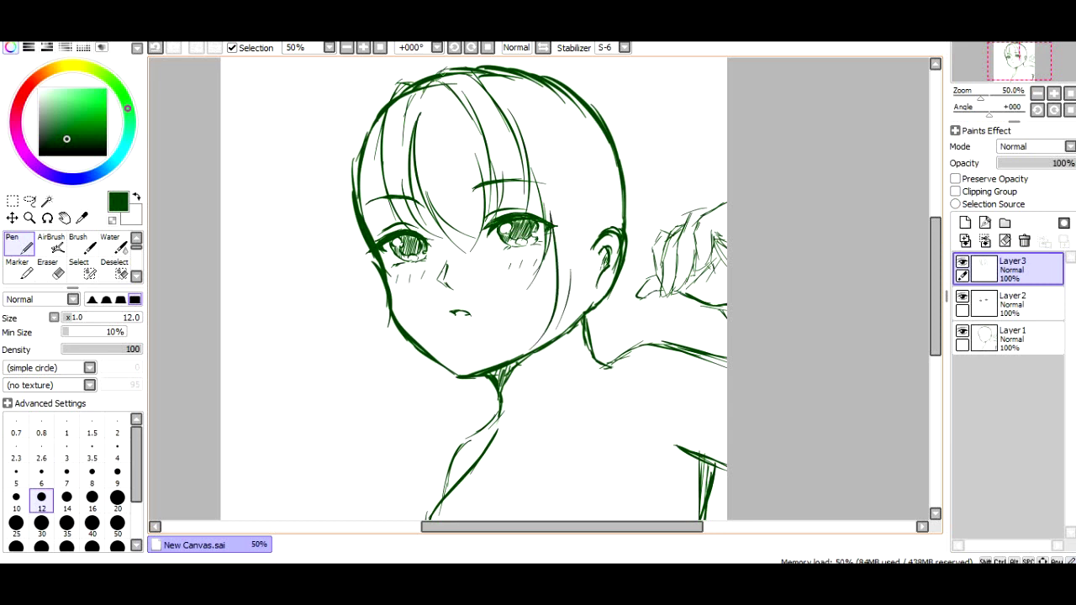
{"action": "left_click_drag", "start_coordinate": [456, 58], "coordinate": [553, 128]}
{"action": "left_click_drag", "start_coordinate": [526, 86], "coordinate": [561, 129]}
Resample the dark green line colour from the head outline
{"action": "right_click", "coordinate": [526, 87]}
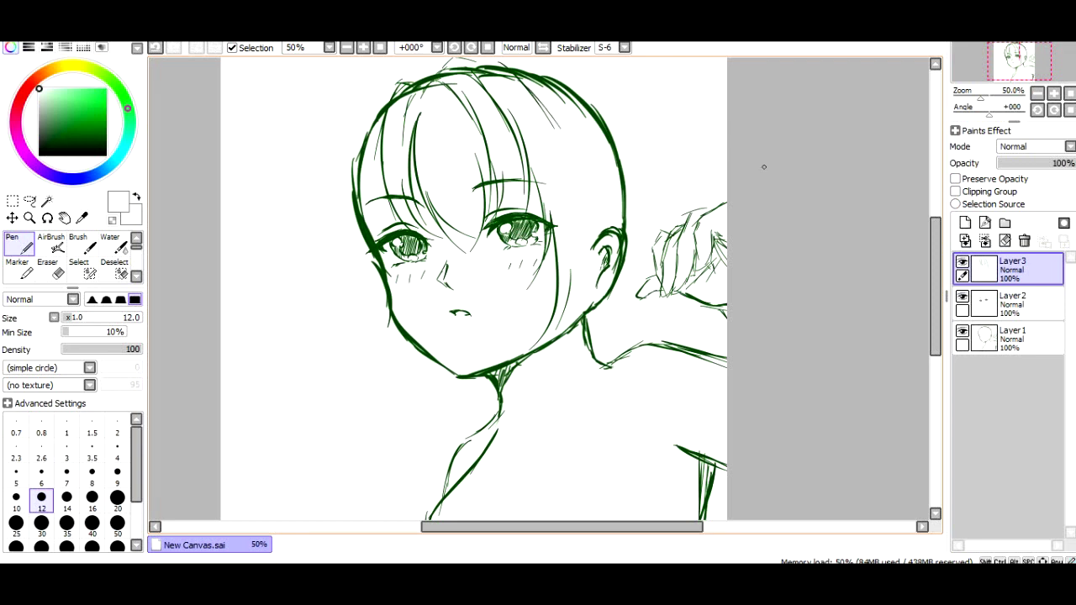
{"action": "scroll", "coordinate": [666, 117], "scroll_direction": "up", "scroll_amount": 3}
{"action": "right_click", "coordinate": [486, 154]}
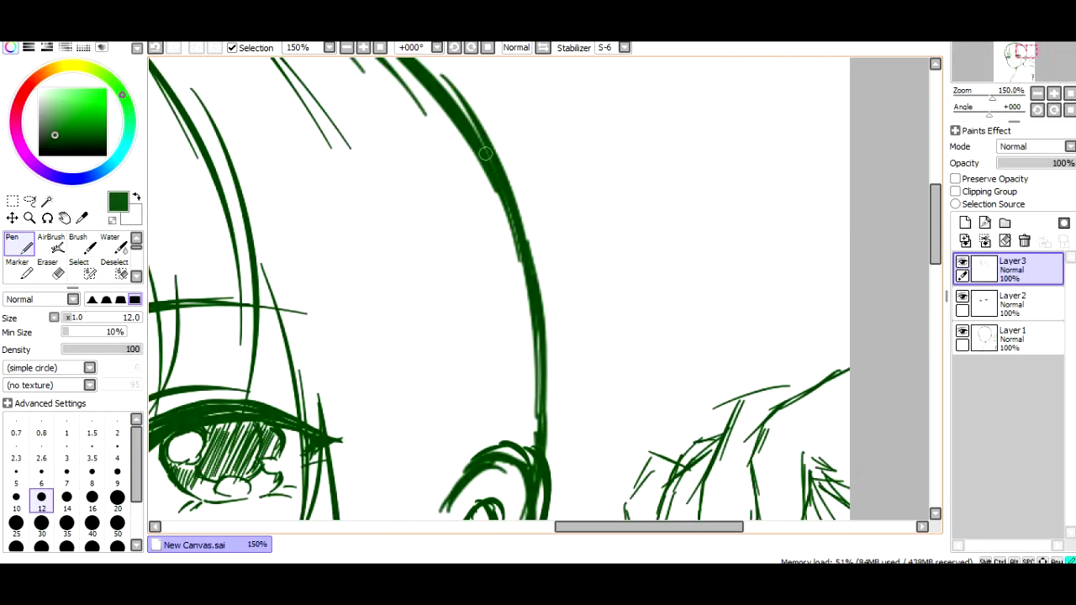
{"action": "scroll", "coordinate": [515, 190], "scroll_direction": "down", "scroll_amount": 3}
{"action": "scroll", "coordinate": [509, 222], "scroll_direction": "down", "scroll_amount": 1}
{"action": "scroll", "coordinate": [508, 222], "scroll_direction": "up", "scroll_amount": 1}
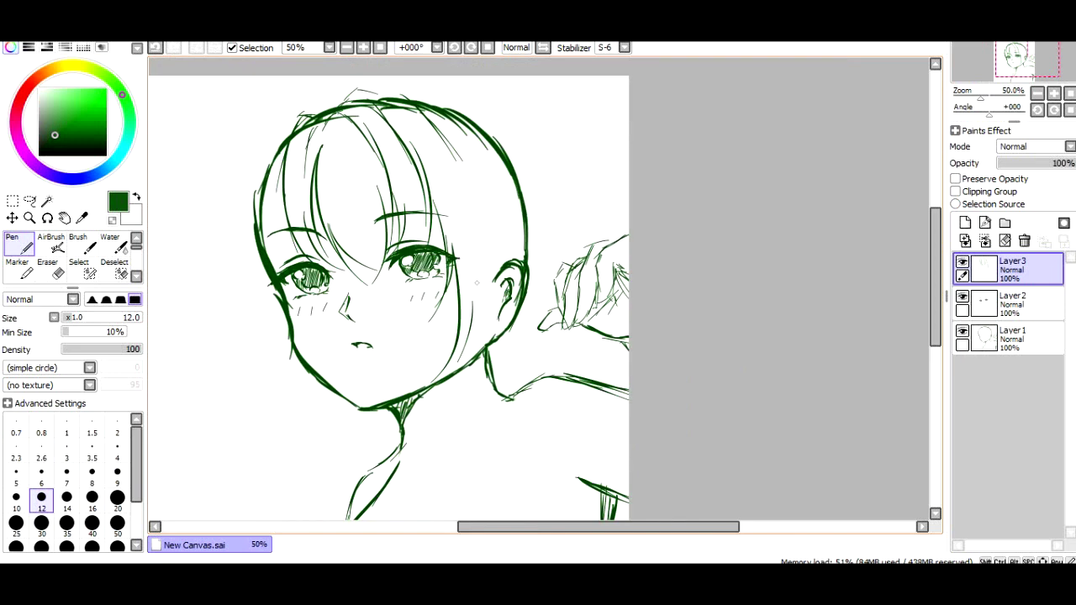
Sketch long strands from the temple beside the ear, down past the jaw and over the chest
{"action": "mouse_move", "coordinate": [433, 160]}
{"action": "left_mouse_down"}
{"action": "mouse_move", "coordinate": [459, 244]}
{"action": "mouse_move", "coordinate": [468, 486]}
{"action": "left_mouse_up"}
{"action": "left_click_drag", "start_coordinate": [467, 339], "coordinate": [430, 514]}
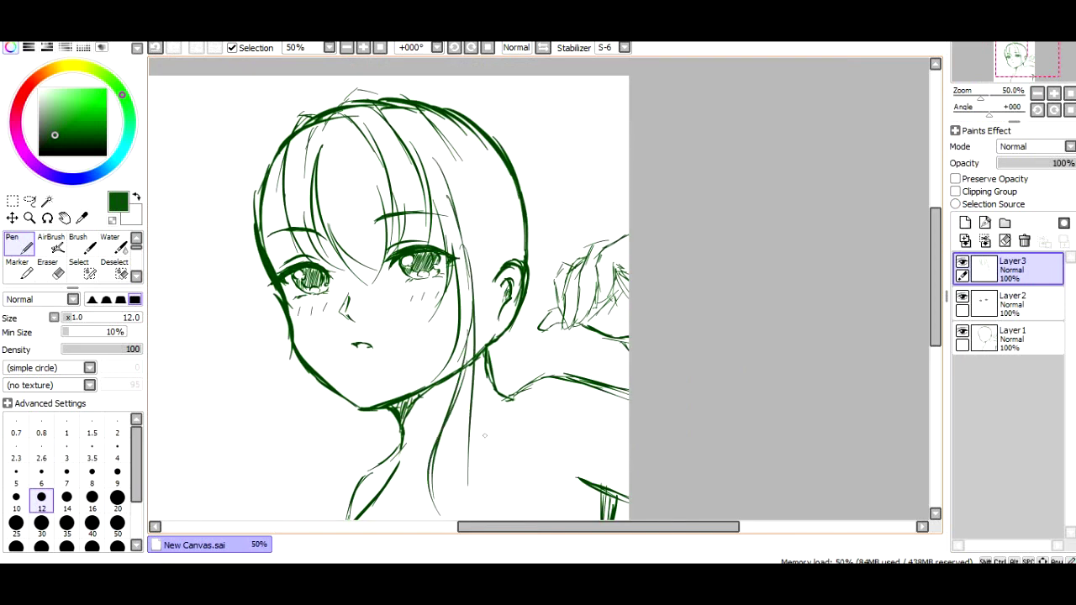
{"action": "scroll", "coordinate": [485, 435], "scroll_direction": "down", "scroll_amount": 2}
{"action": "scroll", "coordinate": [484, 434], "scroll_direction": "up", "scroll_amount": 1}
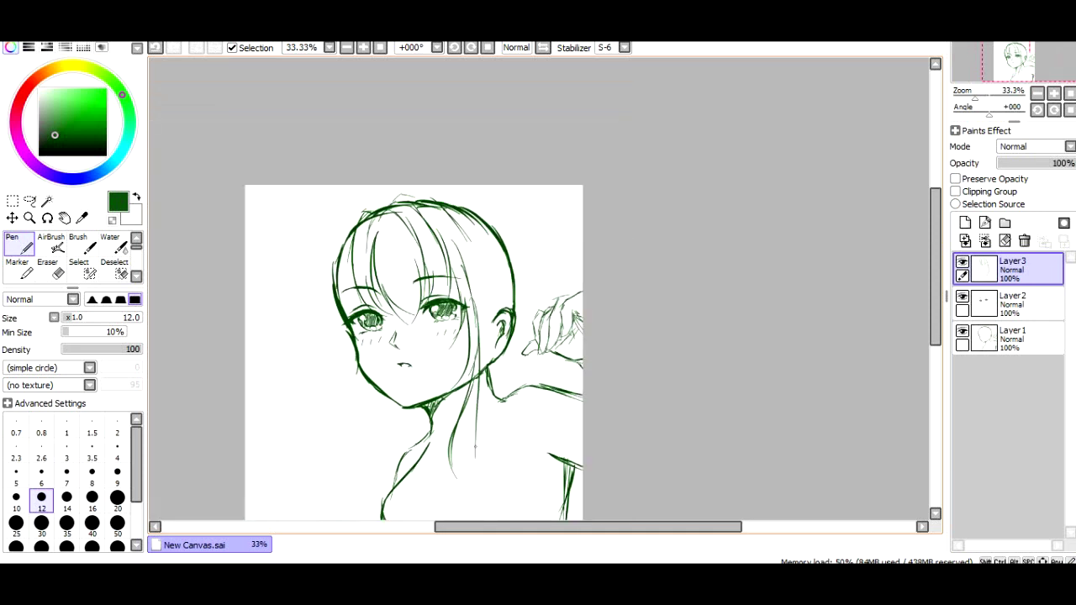
{"action": "left_click_drag", "start_coordinate": [476, 366], "coordinate": [461, 520]}
{"action": "left_click_drag", "start_coordinate": [477, 410], "coordinate": [452, 520]}
Sketch long, thin strands along the far side of the face, from the temple to below the chin, redoing rejected strokes
{"action": "left_click_drag", "start_coordinate": [356, 221], "coordinate": [334, 281]}
{"action": "left_click_drag", "start_coordinate": [352, 257], "coordinate": [364, 395]}
{"action": "mouse_move", "coordinate": [340, 331]}
{"action": "left_mouse_down"}
{"action": "mouse_move", "coordinate": [368, 399]}
{"action": "mouse_move", "coordinate": [340, 353]}
{"action": "mouse_move", "coordinate": [363, 489]}
{"action": "left_mouse_up"}
{"action": "key", "text": "ctrl+z"}
{"action": "key", "text": "ctrl+z"}
{"action": "key", "text": "ctrl+z"}
{"action": "left_click_drag", "start_coordinate": [352, 326], "coordinate": [342, 367]}
{"action": "left_click_drag", "start_coordinate": [347, 304], "coordinate": [337, 479]}
{"action": "left_click_drag", "start_coordinate": [353, 370], "coordinate": [339, 496]}
{"action": "scroll", "coordinate": [362, 415], "scroll_direction": "down", "scroll_amount": 2}
{"action": "scroll", "coordinate": [365, 423], "scroll_direction": "up", "scroll_amount": 2}
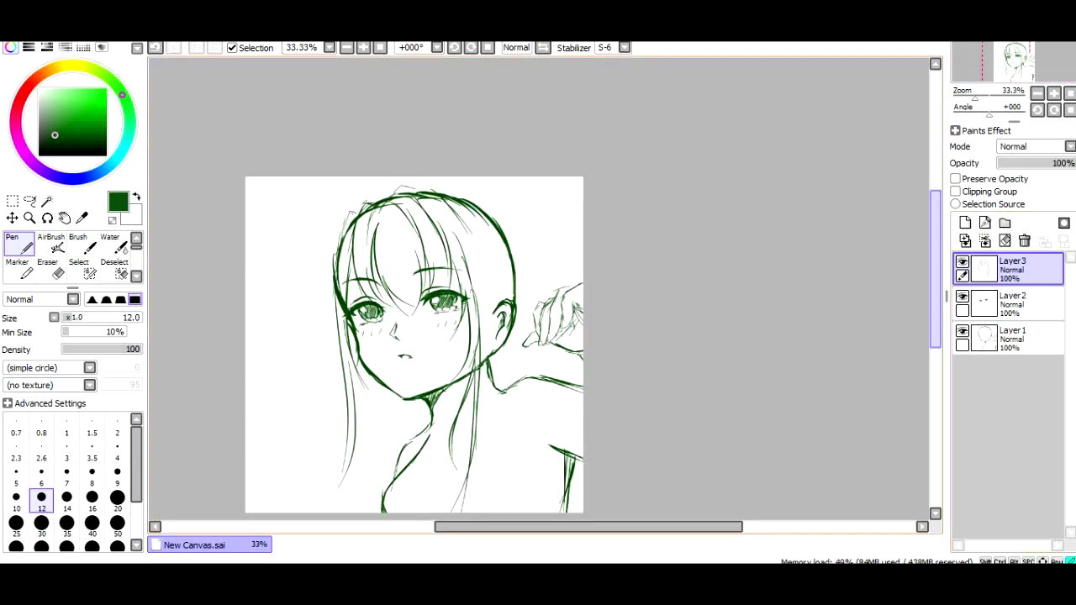
Add flowing hair strands below the far cheek, with one lock curving under the chin and others reaching the chest
{"action": "left_click_drag", "start_coordinate": [935, 274], "coordinate": [935, 296]}
{"action": "scroll", "coordinate": [347, 311], "scroll_direction": "up", "scroll_amount": 1}
{"action": "scroll", "coordinate": [346, 311], "scroll_direction": "down", "scroll_amount": 1}
{"action": "scroll", "coordinate": [346, 356], "scroll_direction": "up", "scroll_amount": 1}
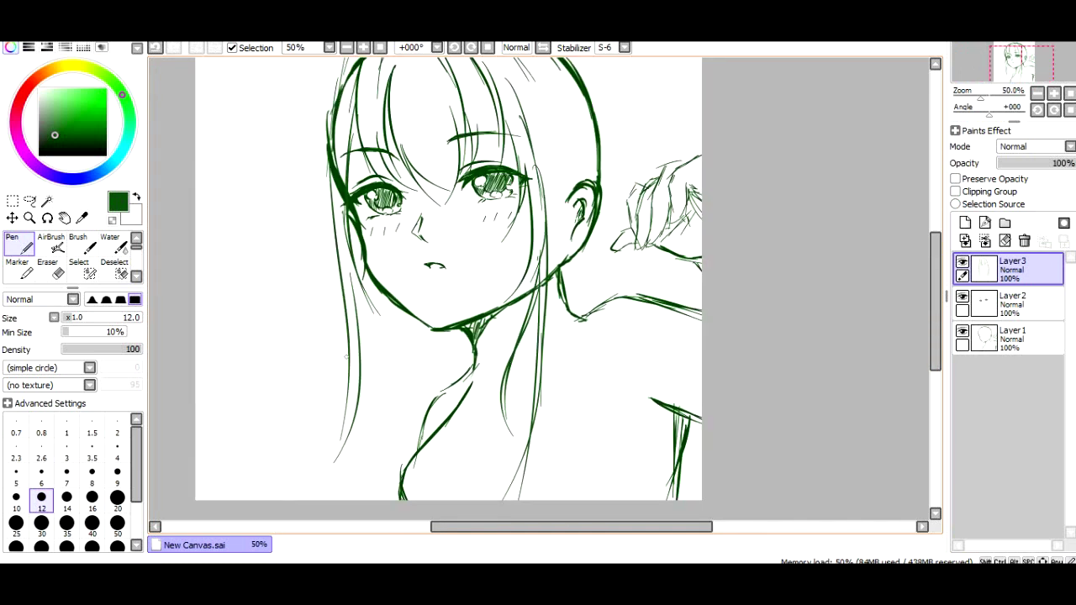
{"action": "left_click_drag", "start_coordinate": [353, 281], "coordinate": [376, 499]}
{"action": "left_click_drag", "start_coordinate": [369, 389], "coordinate": [335, 499]}
{"action": "mouse_move", "coordinate": [353, 279]}
{"action": "left_mouse_down"}
{"action": "mouse_move", "coordinate": [367, 310]}
{"action": "mouse_move", "coordinate": [438, 382]}
{"action": "left_mouse_up"}
{"action": "mouse_move", "coordinate": [388, 341]}
{"action": "left_mouse_down"}
{"action": "mouse_move", "coordinate": [462, 375]}
{"action": "mouse_move", "coordinate": [457, 395]}
{"action": "mouse_move", "coordinate": [383, 455]}
{"action": "left_mouse_up"}
{"action": "left_click_drag", "start_coordinate": [406, 373], "coordinate": [382, 499]}
{"action": "left_click_drag", "start_coordinate": [543, 84], "coordinate": [571, 193]}
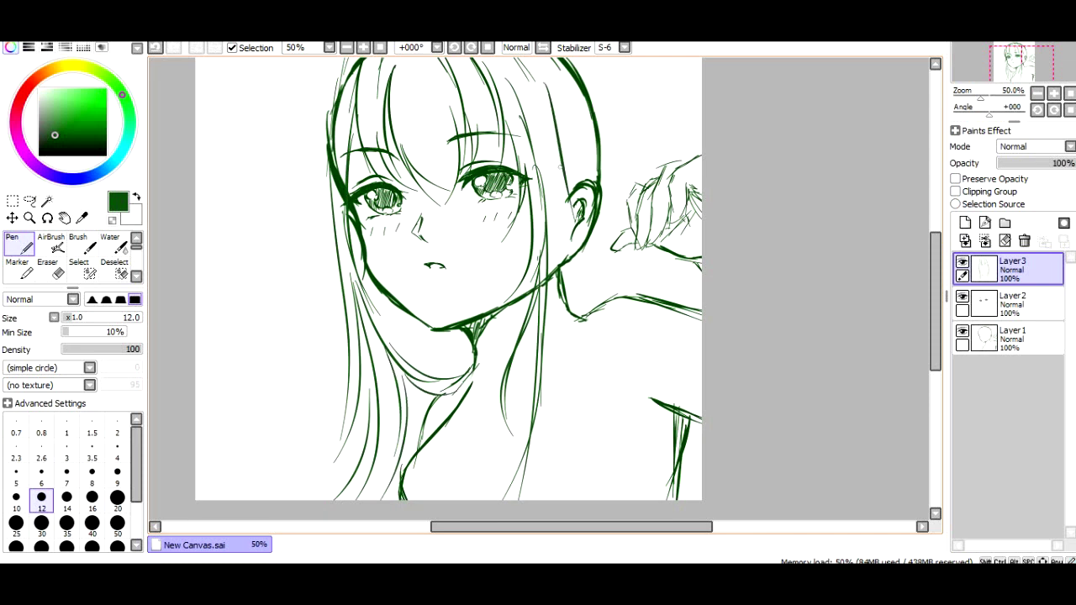
{"action": "key", "text": "ctrl+z"}
{"action": "left_click_drag", "start_coordinate": [540, 104], "coordinate": [577, 183]}
{"action": "key", "text": "ctrl+z"}
{"action": "key", "text": "ctrl+z"}
Sketch long strands in front of the ear down to the chest and reinforce the outer hair edge beside the far cheek
{"action": "left_click_drag", "start_coordinate": [541, 106], "coordinate": [562, 242]}
{"action": "mouse_move", "coordinate": [549, 153]}
{"action": "left_mouse_down"}
{"action": "mouse_move", "coordinate": [571, 193]}
{"action": "mouse_move", "coordinate": [556, 298]}
{"action": "left_mouse_up"}
{"action": "mouse_move", "coordinate": [555, 296]}
{"action": "left_mouse_down"}
{"action": "mouse_move", "coordinate": [583, 394]}
{"action": "mouse_move", "coordinate": [551, 331]}
{"action": "mouse_move", "coordinate": [591, 393]}
{"action": "left_mouse_up"}
{"action": "left_click_drag", "start_coordinate": [555, 306], "coordinate": [535, 489]}
{"action": "mouse_move", "coordinate": [551, 366]}
{"action": "left_mouse_down"}
{"action": "mouse_move", "coordinate": [524, 476]}
{"action": "mouse_move", "coordinate": [538, 446]}
{"action": "mouse_move", "coordinate": [533, 499]}
{"action": "left_mouse_up"}
{"action": "mouse_move", "coordinate": [333, 103]}
{"action": "left_mouse_down"}
{"action": "mouse_move", "coordinate": [327, 167]}
{"action": "mouse_move", "coordinate": [350, 333]}
{"action": "left_mouse_up"}
{"action": "left_click_drag", "start_coordinate": [333, 222], "coordinate": [351, 323]}
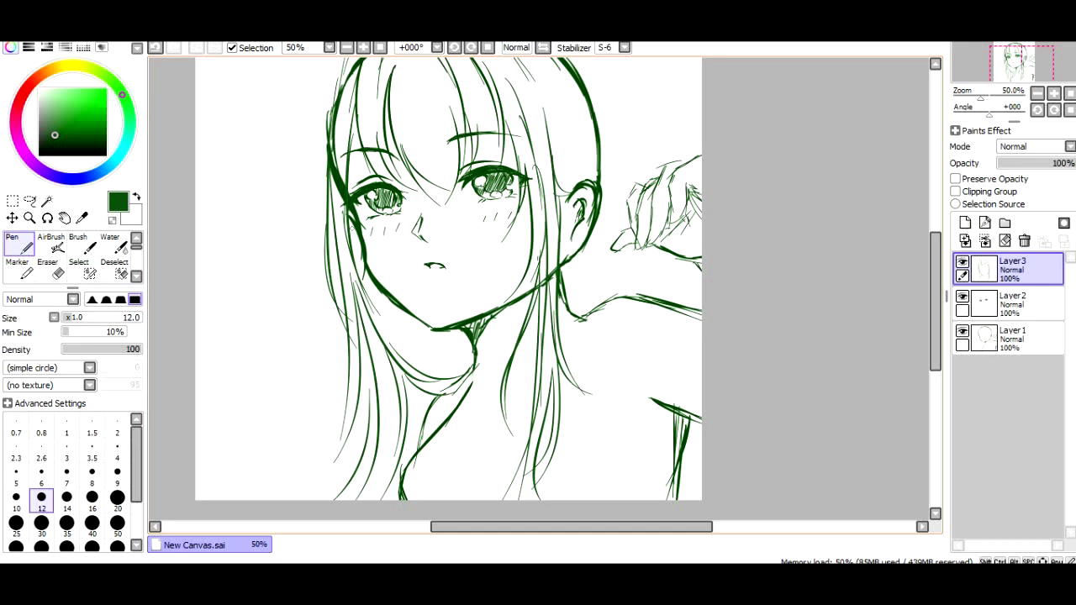
Sketch the outer hair contour above the skull line, from the crown over to the back of the head
{"action": "scroll", "coordinate": [353, 229], "scroll_direction": "down", "scroll_amount": 2}
{"action": "scroll", "coordinate": [396, 109], "scroll_direction": "up", "scroll_amount": 2}
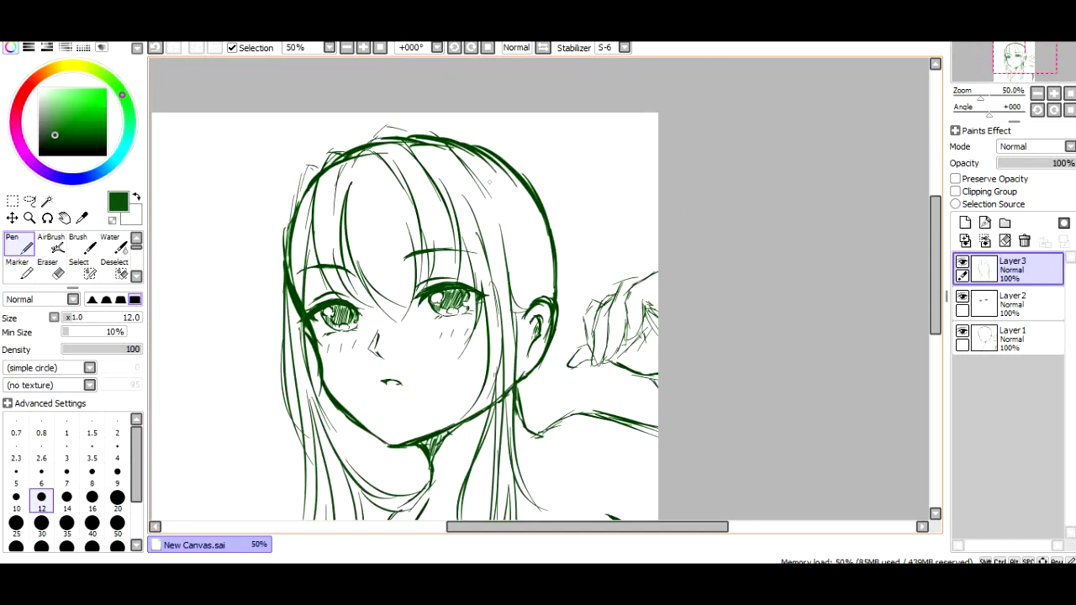
{"action": "mouse_move", "coordinate": [342, 136]}
{"action": "left_mouse_down"}
{"action": "mouse_move", "coordinate": [316, 166]}
{"action": "mouse_move", "coordinate": [374, 122]}
{"action": "mouse_move", "coordinate": [459, 127]}
{"action": "left_mouse_up"}
{"action": "mouse_move", "coordinate": [407, 120]}
{"action": "left_mouse_down"}
{"action": "mouse_move", "coordinate": [456, 121]}
{"action": "mouse_move", "coordinate": [480, 145]}
{"action": "left_mouse_up"}
{"action": "left_click_drag", "start_coordinate": [446, 120], "coordinate": [519, 164]}
{"action": "mouse_move", "coordinate": [467, 124]}
{"action": "left_mouse_down"}
{"action": "mouse_move", "coordinate": [487, 132]}
{"action": "mouse_move", "coordinate": [545, 206]}
{"action": "left_mouse_up"}
{"action": "left_click_drag", "start_coordinate": [499, 141], "coordinate": [558, 225]}
{"action": "left_click_drag", "start_coordinate": [535, 181], "coordinate": [563, 229]}
Sketch the back hair falling behind the ear and curving outward over the raised arm to the canvas edge
{"action": "left_click_drag", "start_coordinate": [549, 205], "coordinate": [575, 294]}
{"action": "left_click_drag", "start_coordinate": [548, 232], "coordinate": [585, 449]}
{"action": "left_click_drag", "start_coordinate": [560, 297], "coordinate": [618, 474]}
{"action": "left_click_drag", "start_coordinate": [580, 406], "coordinate": [598, 469]}
{"action": "left_click_drag", "start_coordinate": [593, 464], "coordinate": [627, 518]}
{"action": "left_click_drag", "start_coordinate": [582, 407], "coordinate": [658, 491]}
{"action": "mouse_move", "coordinate": [581, 386]}
{"action": "left_mouse_down"}
{"action": "mouse_move", "coordinate": [593, 412]}
{"action": "mouse_move", "coordinate": [658, 463]}
{"action": "left_mouse_up"}
{"action": "mouse_move", "coordinate": [606, 431]}
{"action": "left_mouse_down"}
{"action": "mouse_move", "coordinate": [621, 454]}
{"action": "mouse_move", "coordinate": [658, 463]}
{"action": "left_mouse_up"}
Thicken the back hair with extra strands behind the ear, over the arm and beside the neck
{"action": "left_click_drag", "start_coordinate": [553, 203], "coordinate": [570, 244]}
{"action": "left_click_drag", "start_coordinate": [570, 246], "coordinate": [578, 303]}
{"action": "left_click_drag", "start_coordinate": [568, 244], "coordinate": [588, 333]}
{"action": "left_click_drag", "start_coordinate": [588, 356], "coordinate": [659, 437]}
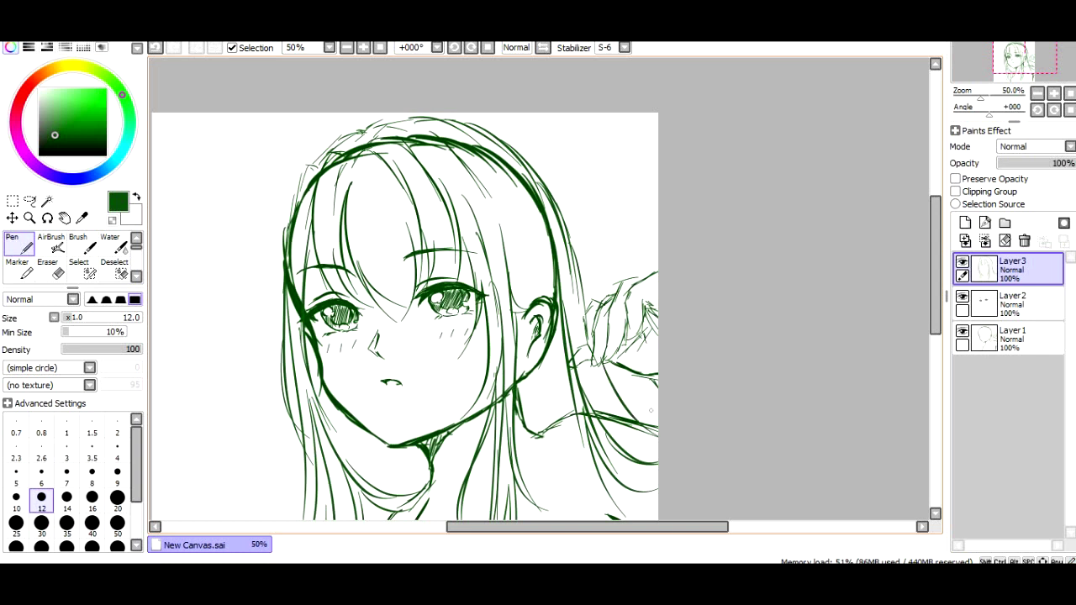
{"action": "left_click_drag", "start_coordinate": [535, 381], "coordinate": [526, 515]}
Add fine inner strands to the middle of the fringe
{"action": "left_click_drag", "start_coordinate": [361, 158], "coordinate": [405, 279]}
{"action": "left_click_drag", "start_coordinate": [377, 197], "coordinate": [400, 279]}
{"action": "mouse_move", "coordinate": [357, 177]}
{"action": "left_mouse_down"}
{"action": "mouse_move", "coordinate": [362, 254]}
{"action": "mouse_move", "coordinate": [375, 271]}
{"action": "left_mouse_up"}
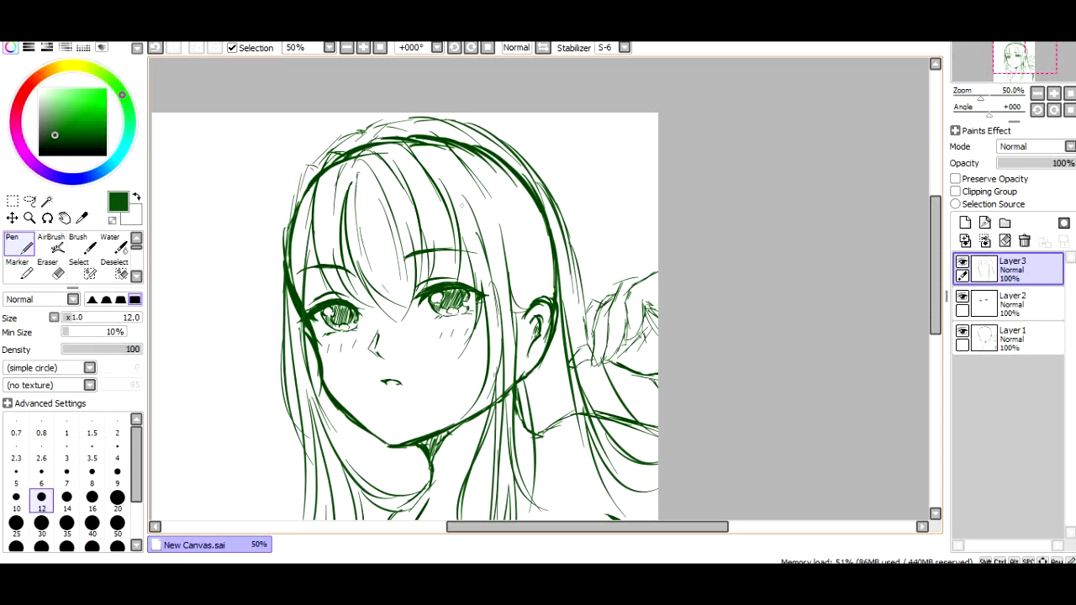
Sketch short curved strands on the side of the head above the ear, undoing the rejected strokes
{"action": "left_click_drag", "start_coordinate": [485, 163], "coordinate": [526, 291]}
{"action": "key", "text": "ctrl+z"}
{"action": "left_click_drag", "start_coordinate": [498, 191], "coordinate": [533, 214]}
{"action": "mouse_move", "coordinate": [509, 227]}
{"action": "left_mouse_down"}
{"action": "mouse_move", "coordinate": [543, 235]}
{"action": "mouse_move", "coordinate": [518, 289]}
{"action": "mouse_move", "coordinate": [514, 270]}
{"action": "left_mouse_up"}
{"action": "key", "text": "ctrl+z"}
{"action": "left_click_drag", "start_coordinate": [514, 145], "coordinate": [578, 260]}
{"action": "key", "text": "ctrl+z"}
{"action": "key", "text": "ctrl+z"}
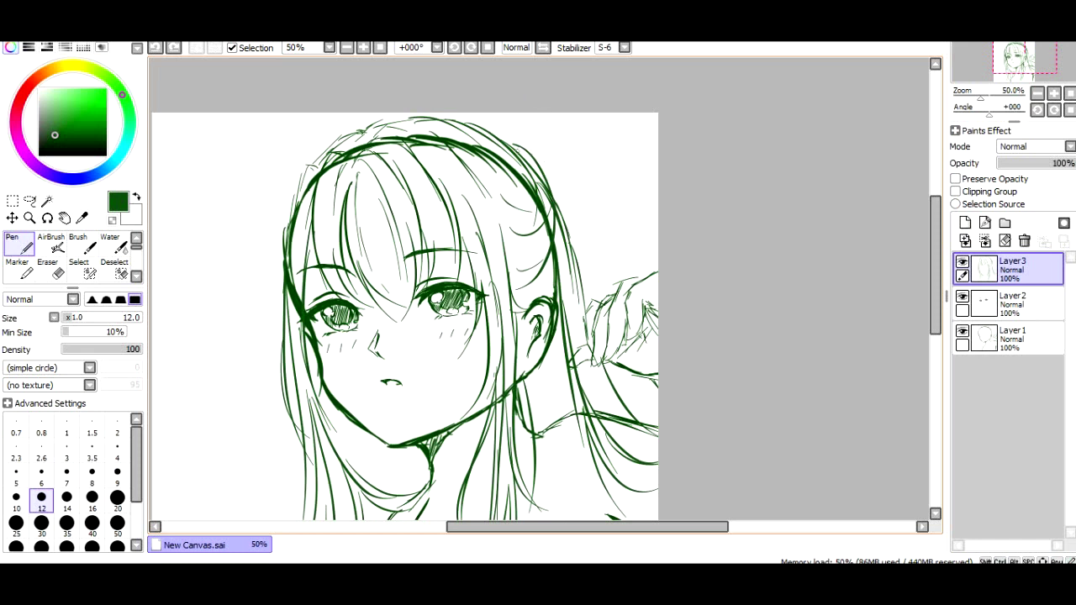
Sketch a raised bunch of hair behind the head, sweeping down toward the lifted hand and the canvas edge
{"action": "left_click_drag", "start_coordinate": [502, 132], "coordinate": [562, 209]}
{"action": "left_click_drag", "start_coordinate": [536, 159], "coordinate": [573, 243]}
{"action": "mouse_move", "coordinate": [522, 136]}
{"action": "left_mouse_down"}
{"action": "mouse_move", "coordinate": [555, 134]}
{"action": "mouse_move", "coordinate": [598, 205]}
{"action": "left_mouse_up"}
{"action": "left_click_drag", "start_coordinate": [565, 146], "coordinate": [636, 257]}
{"action": "left_click_drag", "start_coordinate": [593, 202], "coordinate": [658, 271]}
{"action": "left_click_drag", "start_coordinate": [622, 222], "coordinate": [658, 265]}
{"action": "key", "text": "ctrl+z"}
{"action": "left_click_drag", "start_coordinate": [594, 201], "coordinate": [622, 284]}
{"action": "left_click_drag", "start_coordinate": [546, 157], "coordinate": [599, 291]}
{"action": "left_click_drag", "start_coordinate": [576, 186], "coordinate": [603, 306]}
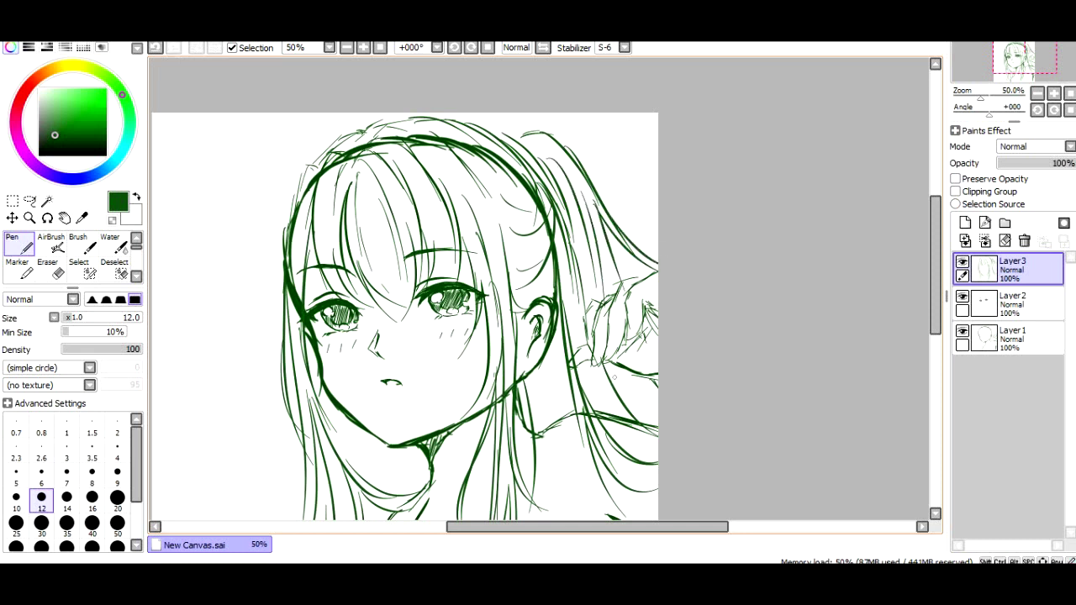
Add curved strands over the forearm at the canvas edge and undo the last stroke beside the neck
{"action": "mouse_move", "coordinate": [620, 379]}
{"action": "left_mouse_down"}
{"action": "mouse_move", "coordinate": [658, 464]}
{"action": "mouse_move", "coordinate": [658, 448]}
{"action": "left_mouse_up"}
{"action": "left_click_drag", "start_coordinate": [633, 401], "coordinate": [658, 431]}
{"action": "left_click_drag", "start_coordinate": [630, 373], "coordinate": [658, 414]}
{"action": "left_click_drag", "start_coordinate": [546, 363], "coordinate": [544, 473]}
{"action": "left_click_drag", "start_coordinate": [936, 285], "coordinate": [935, 344]}
{"action": "key", "text": "ctrl+z"}
Extend the long hair on both sides of the neck to the canvas's bottom edge, flicking the far-side tips outward
{"action": "left_click_drag", "start_coordinate": [556, 176], "coordinate": [513, 382]}
{"action": "mouse_move", "coordinate": [565, 271]}
{"action": "left_mouse_down"}
{"action": "mouse_move", "coordinate": [532, 360]}
{"action": "mouse_move", "coordinate": [559, 425]}
{"action": "left_mouse_up"}
{"action": "left_click_drag", "start_coordinate": [568, 202], "coordinate": [561, 426]}
{"action": "mouse_move", "coordinate": [351, 235]}
{"action": "left_mouse_down"}
{"action": "mouse_move", "coordinate": [357, 292]}
{"action": "mouse_move", "coordinate": [236, 416]}
{"action": "left_mouse_up"}
{"action": "mouse_move", "coordinate": [332, 348]}
{"action": "left_mouse_down"}
{"action": "mouse_move", "coordinate": [268, 425]}
{"action": "mouse_move", "coordinate": [306, 425]}
{"action": "left_mouse_up"}
Draw thin shading lines and strands on the neck beneath the jaw
{"action": "left_click_drag", "start_coordinate": [370, 247], "coordinate": [377, 296]}
{"action": "mouse_move", "coordinate": [347, 224]}
{"action": "left_mouse_down"}
{"action": "mouse_move", "coordinate": [353, 276]}
{"action": "mouse_move", "coordinate": [396, 304]}
{"action": "left_mouse_up"}
{"action": "mouse_move", "coordinate": [397, 262]}
{"action": "left_mouse_down"}
{"action": "mouse_move", "coordinate": [402, 301]}
{"action": "mouse_move", "coordinate": [380, 333]}
{"action": "mouse_move", "coordinate": [372, 381]}
{"action": "left_mouse_up"}
{"action": "left_click_drag", "start_coordinate": [412, 266], "coordinate": [419, 296]}
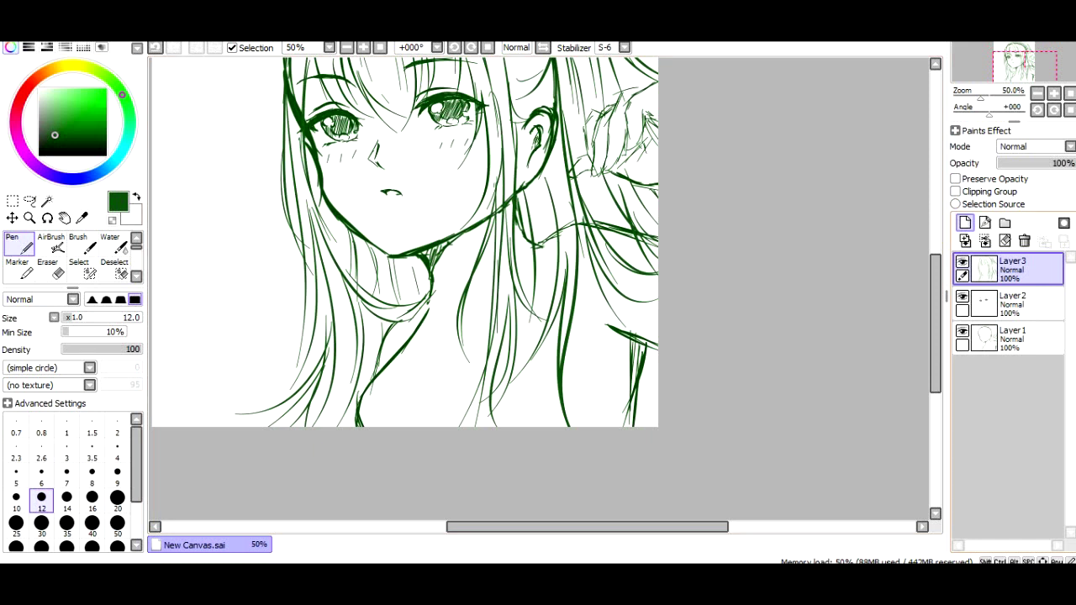
Create a new layer above Layer3 and sketch the shirt collar around the neck
{"action": "left_click", "coordinate": [964, 222]}
{"action": "left_click_drag", "start_coordinate": [485, 259], "coordinate": [467, 296]}
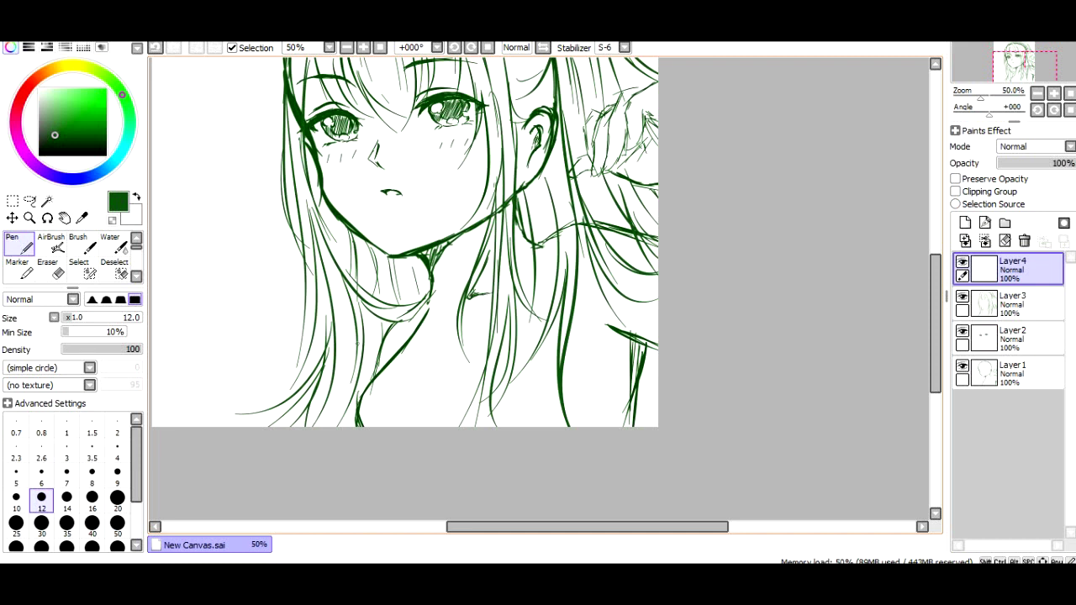
{"action": "left_click_drag", "start_coordinate": [431, 281], "coordinate": [434, 338]}
{"action": "mouse_move", "coordinate": [494, 260]}
{"action": "left_mouse_down"}
{"action": "mouse_move", "coordinate": [432, 350]}
{"action": "mouse_move", "coordinate": [457, 368]}
{"action": "mouse_move", "coordinate": [489, 329]}
{"action": "mouse_move", "coordinate": [488, 350]}
{"action": "left_mouse_up"}
{"action": "mouse_move", "coordinate": [533, 237]}
{"action": "left_mouse_down"}
{"action": "mouse_move", "coordinate": [554, 240]}
{"action": "mouse_move", "coordinate": [537, 306]}
{"action": "left_mouse_up"}
{"action": "mouse_move", "coordinate": [432, 278]}
{"action": "left_mouse_down"}
{"action": "mouse_move", "coordinate": [427, 334]}
{"action": "mouse_move", "coordinate": [417, 303]}
{"action": "mouse_move", "coordinate": [405, 335]}
{"action": "mouse_move", "coordinate": [412, 425]}
{"action": "left_mouse_up"}
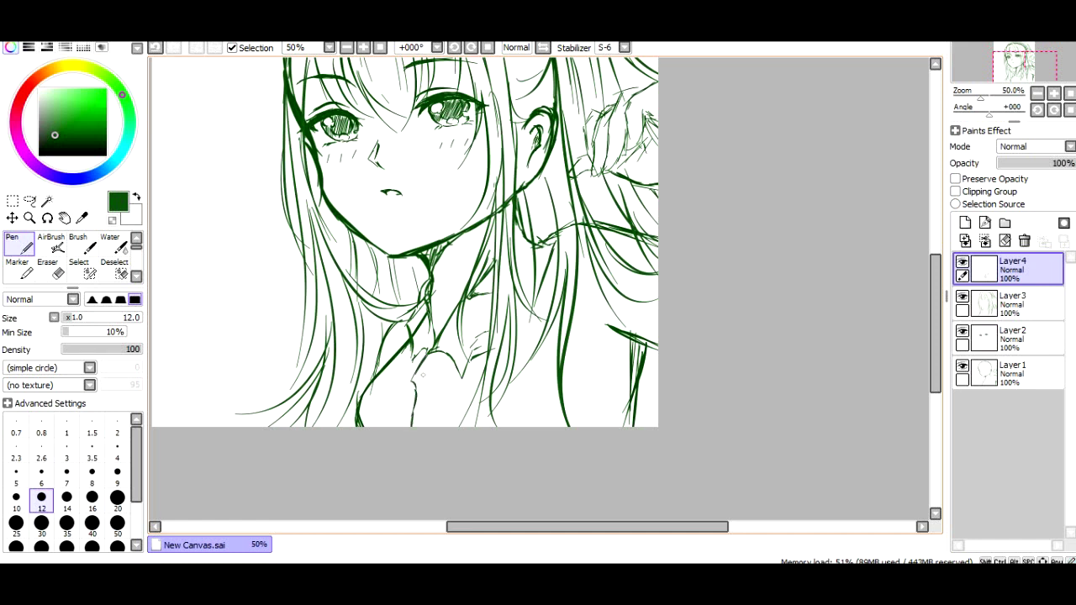
Sketch a round brooch with a ribbon below the collar and add light garment lines at the shoulder
{"action": "mouse_move", "coordinate": [422, 370]}
{"action": "left_mouse_down"}
{"action": "mouse_move", "coordinate": [371, 392]}
{"action": "mouse_move", "coordinate": [373, 427]}
{"action": "left_mouse_up"}
{"action": "mouse_move", "coordinate": [380, 380]}
{"action": "left_mouse_down"}
{"action": "mouse_move", "coordinate": [361, 424]}
{"action": "mouse_move", "coordinate": [393, 399]}
{"action": "left_mouse_up"}
{"action": "mouse_move", "coordinate": [392, 395]}
{"action": "left_mouse_down"}
{"action": "mouse_move", "coordinate": [410, 418]}
{"action": "mouse_move", "coordinate": [453, 409]}
{"action": "left_mouse_up"}
{"action": "left_click_drag", "start_coordinate": [604, 361], "coordinate": [602, 375]}
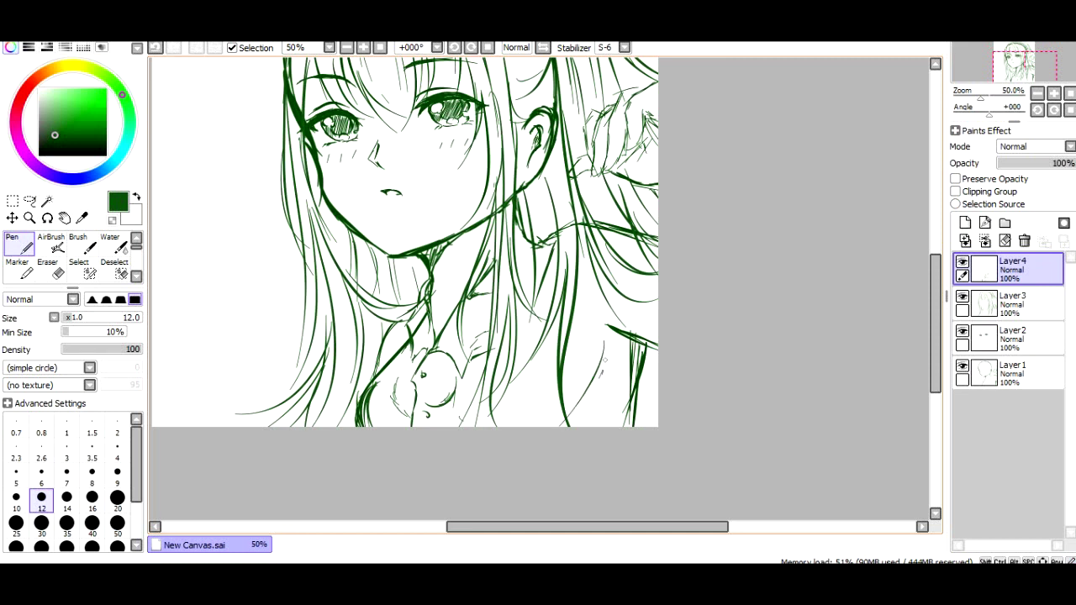
{"action": "left_click_drag", "start_coordinate": [588, 277], "coordinate": [588, 312]}
{"action": "left_click_drag", "start_coordinate": [585, 244], "coordinate": [623, 400]}
Erase the skull outline showing through the hair on Layer1 with a size 50 eraser
{"action": "scroll", "coordinate": [877, 261], "scroll_direction": "up", "scroll_amount": 5}
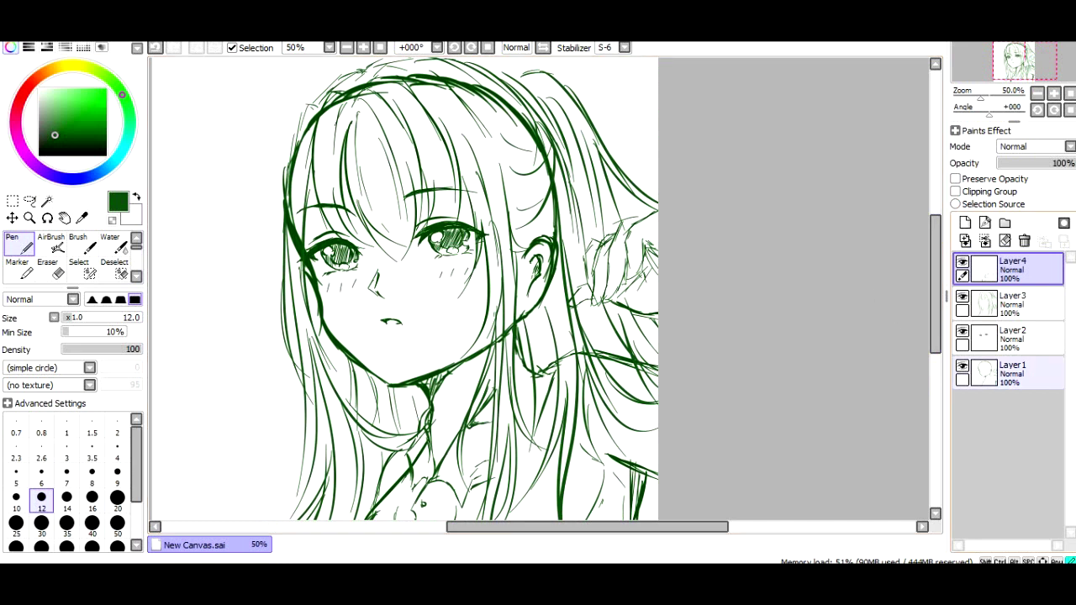
{"action": "left_click", "coordinate": [1009, 372]}
{"action": "left_click", "coordinate": [48, 267]}
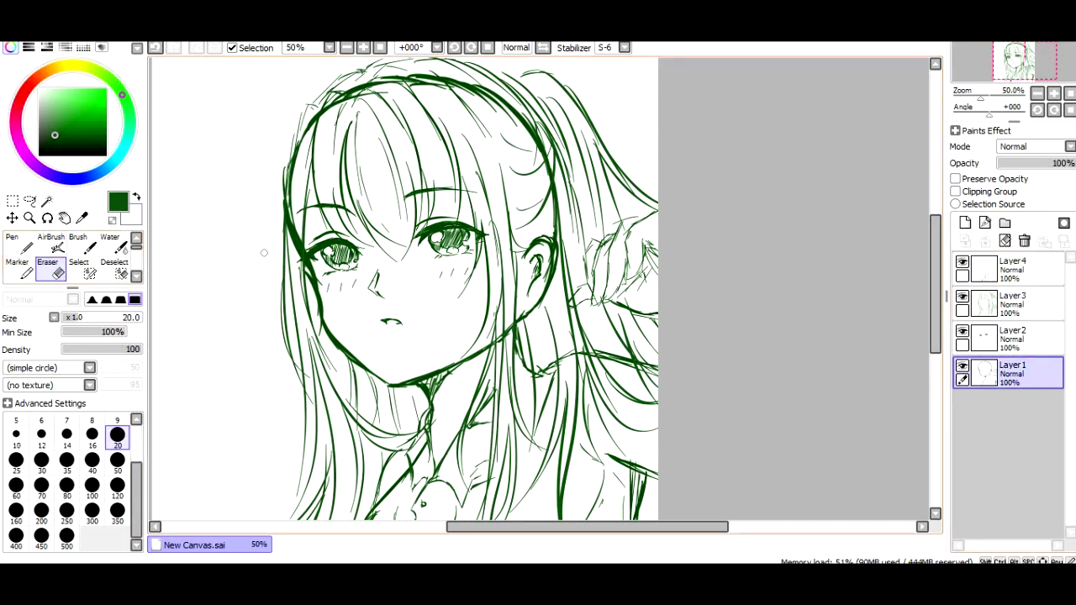
{"action": "left_click", "coordinate": [117, 459]}
{"action": "mouse_move", "coordinate": [287, 201]}
{"action": "left_mouse_down"}
{"action": "mouse_move", "coordinate": [296, 261]}
{"action": "mouse_move", "coordinate": [294, 147]}
{"action": "mouse_move", "coordinate": [350, 93]}
{"action": "mouse_move", "coordinate": [507, 93]}
{"action": "mouse_move", "coordinate": [420, 86]}
{"action": "mouse_move", "coordinate": [537, 155]}
{"action": "mouse_move", "coordinate": [555, 225]}
{"action": "left_mouse_up"}
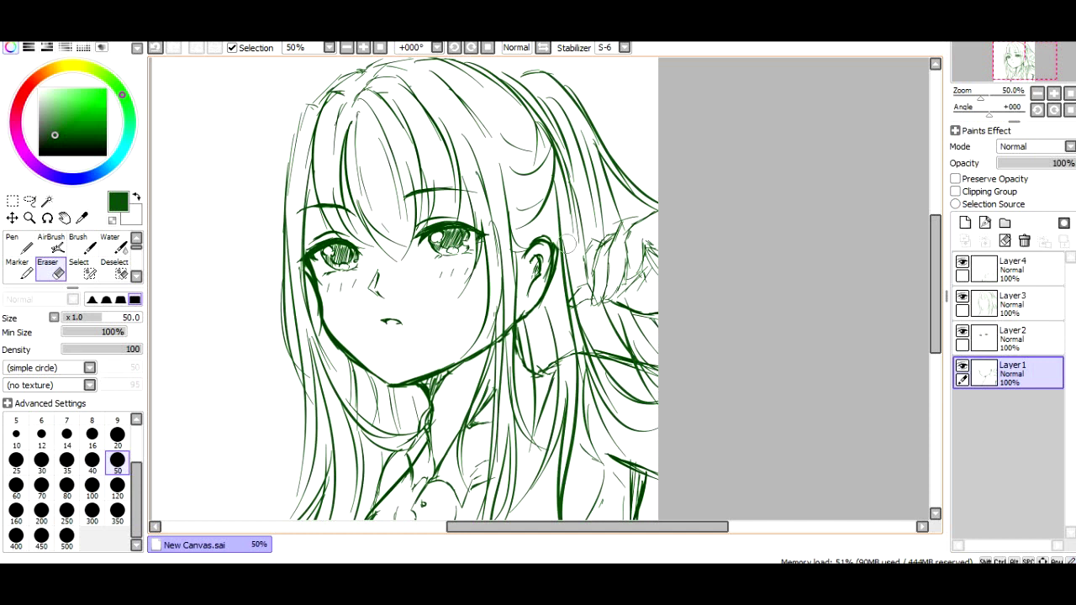
Redraw the outer hair contour on Layer3 with the Pen, bulging outward beside the far cheek
{"action": "left_click", "coordinate": [1012, 269]}
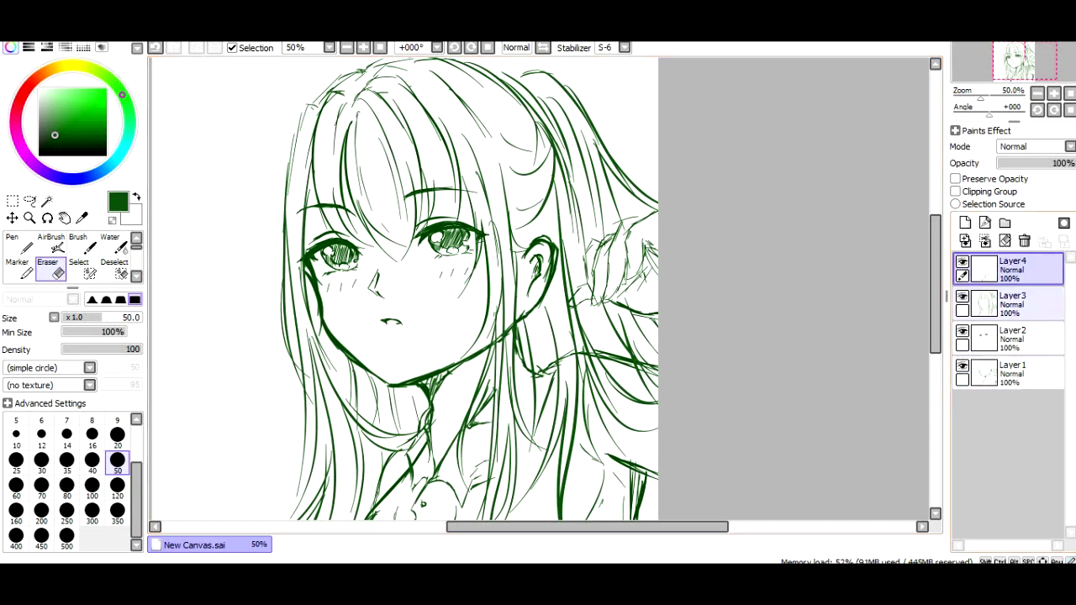
{"action": "left_click", "coordinate": [1013, 303]}
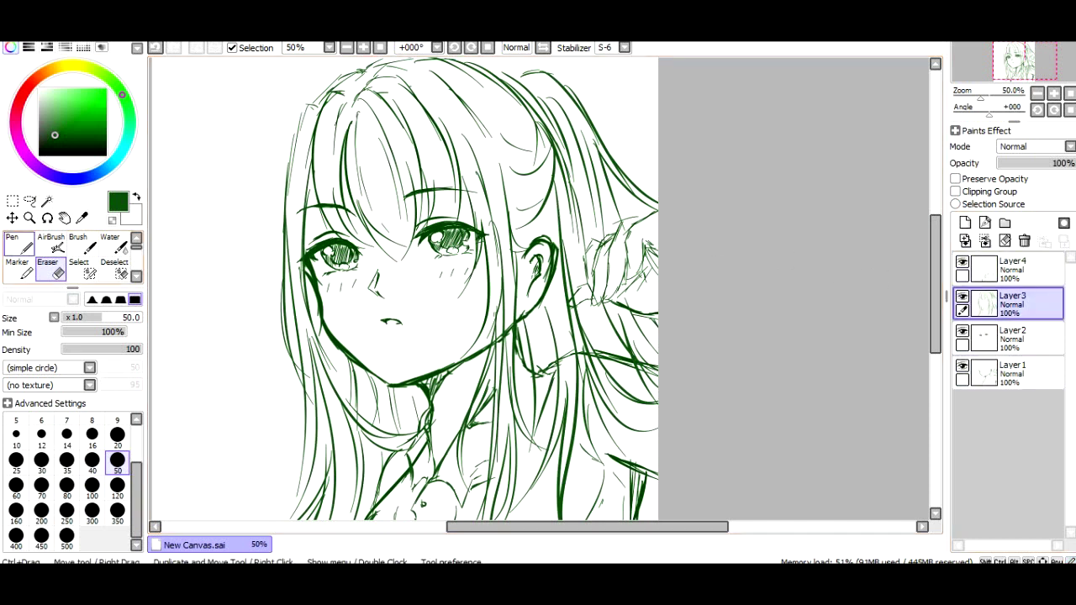
{"action": "key", "text": "n"}
{"action": "left_click_drag", "start_coordinate": [295, 132], "coordinate": [237, 450]}
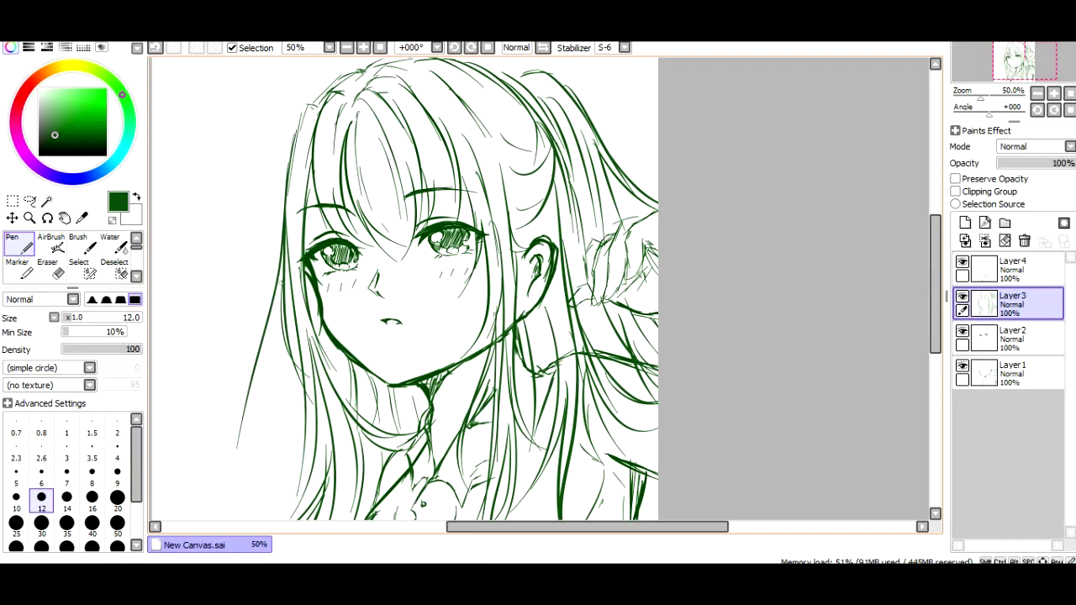
{"action": "key", "text": "ctrl+z"}
{"action": "mouse_move", "coordinate": [301, 118]}
{"action": "left_mouse_down"}
{"action": "mouse_move", "coordinate": [271, 203]}
{"action": "mouse_move", "coordinate": [252, 344]}
{"action": "left_mouse_up"}
{"action": "mouse_move", "coordinate": [287, 193]}
{"action": "left_mouse_down"}
{"action": "mouse_move", "coordinate": [261, 284]}
{"action": "mouse_move", "coordinate": [276, 360]}
{"action": "left_mouse_up"}
{"action": "left_click_drag", "start_coordinate": [259, 290], "coordinate": [307, 365]}
{"action": "left_click_drag", "start_coordinate": [275, 221], "coordinate": [280, 285]}
{"action": "scroll", "coordinate": [353, 187], "scroll_direction": "down", "scroll_amount": 1}
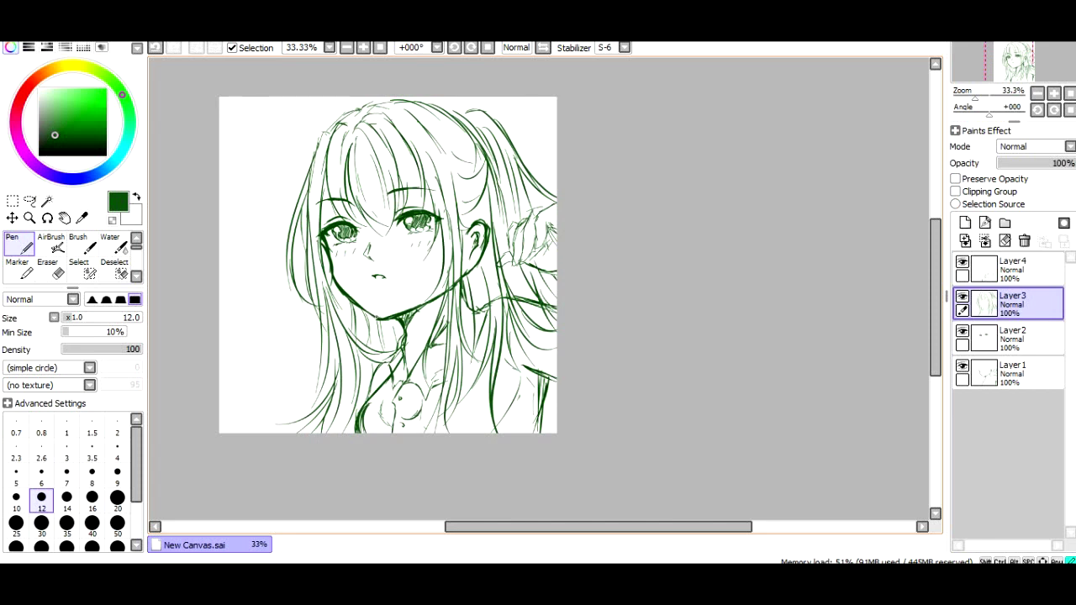
{"action": "left_click_drag", "start_coordinate": [334, 179], "coordinate": [326, 225]}
{"action": "mouse_move", "coordinate": [428, 110]}
{"action": "left_mouse_down"}
{"action": "mouse_move", "coordinate": [458, 143]}
{"action": "mouse_move", "coordinate": [466, 109]}
{"action": "mouse_move", "coordinate": [477, 129]}
{"action": "left_mouse_up"}
{"action": "key", "text": "ctrl+z"}
{"action": "key", "text": "ctrl+z"}
Add strands below the ear, a long lock sweeping to the canvas's lower-left corner, and short strands near the shoulder
{"action": "left_click_drag", "start_coordinate": [493, 247], "coordinate": [475, 317]}
{"action": "mouse_move", "coordinate": [332, 329]}
{"action": "left_mouse_down"}
{"action": "mouse_move", "coordinate": [288, 421]}
{"action": "mouse_move", "coordinate": [220, 431]}
{"action": "left_mouse_up"}
{"action": "left_click_drag", "start_coordinate": [552, 384], "coordinate": [553, 433]}
{"action": "left_click_drag", "start_coordinate": [529, 371], "coordinate": [517, 432]}
{"action": "mouse_move", "coordinate": [536, 398]}
{"action": "left_mouse_down"}
{"action": "mouse_move", "coordinate": [520, 432]}
{"action": "mouse_move", "coordinate": [544, 399]}
{"action": "mouse_move", "coordinate": [542, 417]}
{"action": "left_mouse_up"}
Create a new layer above Layer3 and sketch a ruffled flower beside the far side of the hair
{"action": "left_click", "coordinate": [965, 222]}
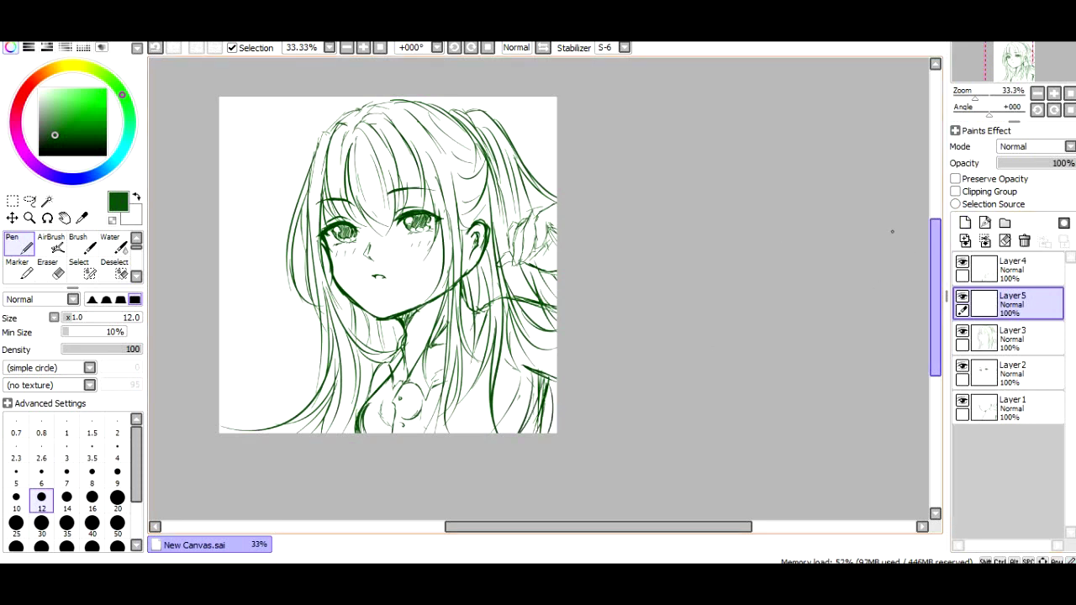
{"action": "mouse_move", "coordinate": [261, 221]}
{"action": "left_mouse_down"}
{"action": "mouse_move", "coordinate": [253, 244]}
{"action": "mouse_move", "coordinate": [268, 252]}
{"action": "left_mouse_up"}
{"action": "mouse_move", "coordinate": [250, 225]}
{"action": "left_mouse_down"}
{"action": "mouse_move", "coordinate": [259, 217]}
{"action": "mouse_move", "coordinate": [275, 254]}
{"action": "mouse_move", "coordinate": [288, 204]}
{"action": "left_mouse_up"}
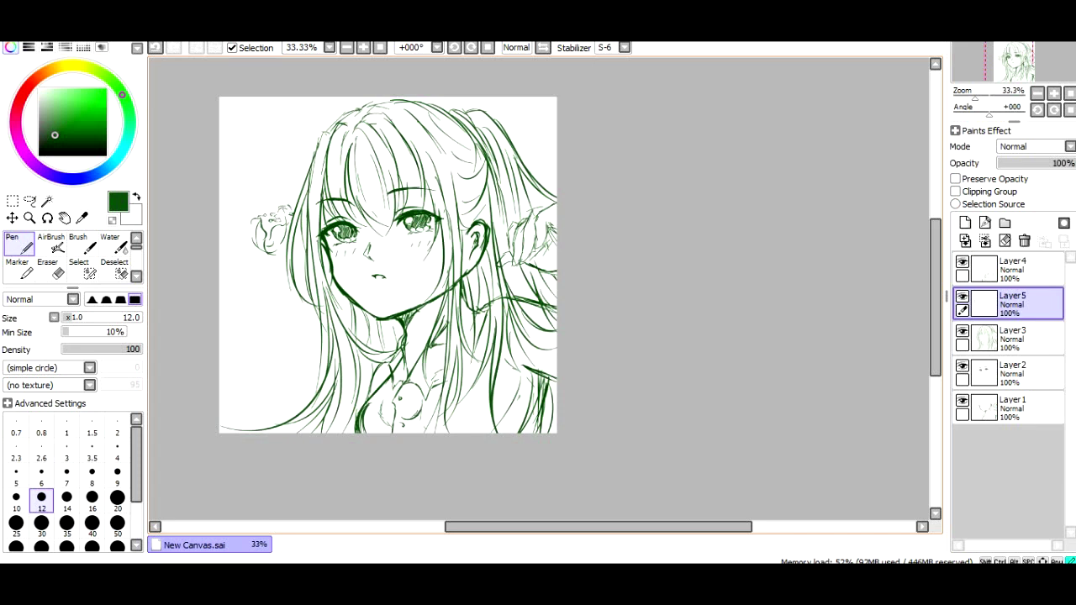
{"action": "mouse_move", "coordinate": [270, 228]}
{"action": "left_mouse_down"}
{"action": "mouse_move", "coordinate": [278, 209]}
{"action": "mouse_move", "coordinate": [266, 206]}
{"action": "mouse_move", "coordinate": [238, 230]}
{"action": "mouse_move", "coordinate": [247, 253]}
{"action": "left_mouse_up"}
{"action": "mouse_move", "coordinate": [250, 202]}
{"action": "left_mouse_down"}
{"action": "mouse_move", "coordinate": [235, 240]}
{"action": "mouse_move", "coordinate": [236, 204]}
{"action": "left_mouse_up"}
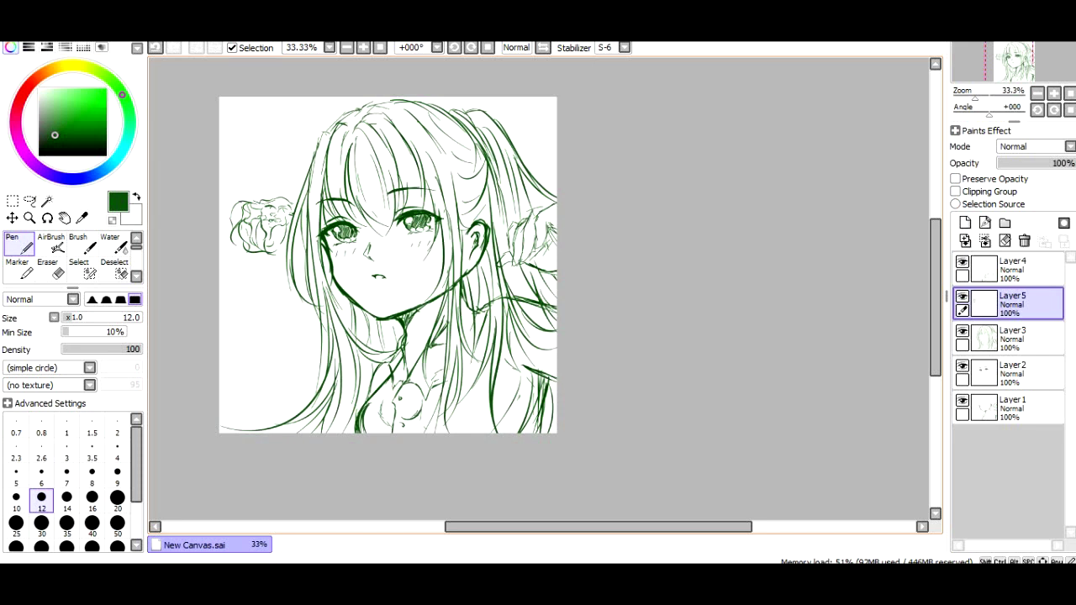
Extend the first flower's outer petals to the canvas edge and sketch the core petals of a second flower below it
{"action": "left_click_drag", "start_coordinate": [265, 254], "coordinate": [240, 274]}
{"action": "left_click_drag", "start_coordinate": [223, 251], "coordinate": [240, 244]}
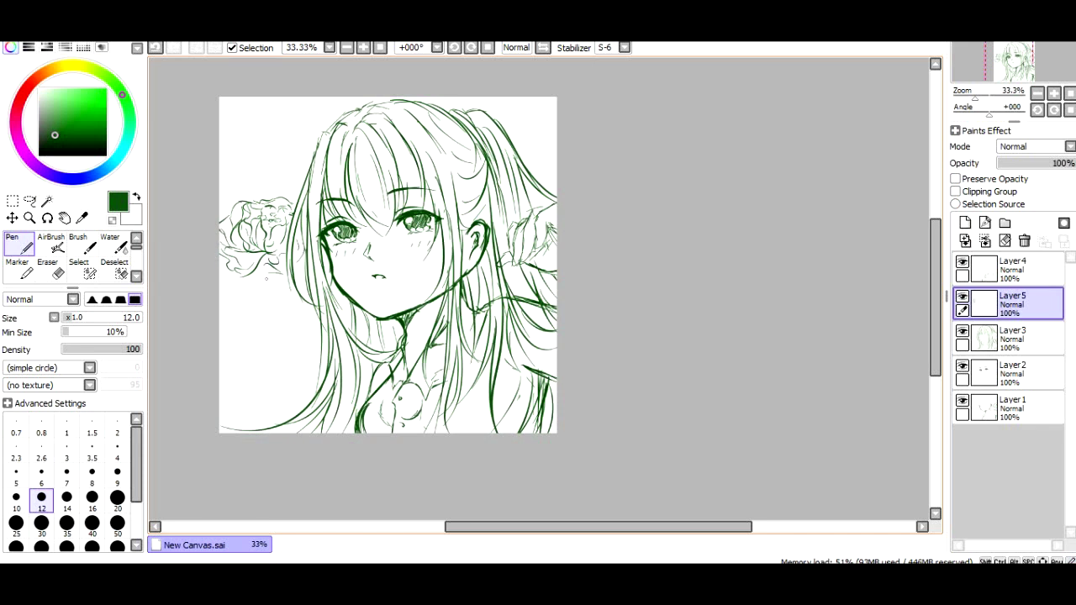
{"action": "mouse_move", "coordinate": [270, 268]}
{"action": "left_mouse_down"}
{"action": "mouse_move", "coordinate": [277, 307]}
{"action": "mouse_move", "coordinate": [262, 343]}
{"action": "left_mouse_up"}
{"action": "mouse_move", "coordinate": [286, 293]}
{"action": "left_mouse_down"}
{"action": "mouse_move", "coordinate": [279, 326]}
{"action": "mouse_move", "coordinate": [291, 342]}
{"action": "left_mouse_up"}
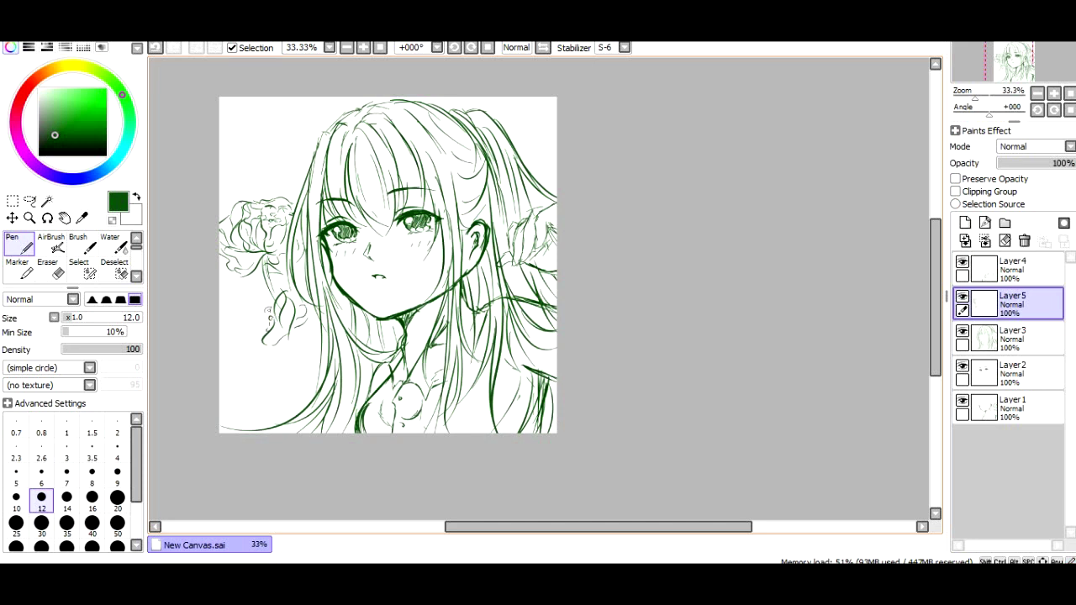
{"action": "left_click_drag", "start_coordinate": [262, 296], "coordinate": [248, 349]}
{"action": "left_click_drag", "start_coordinate": [305, 321], "coordinate": [295, 345]}
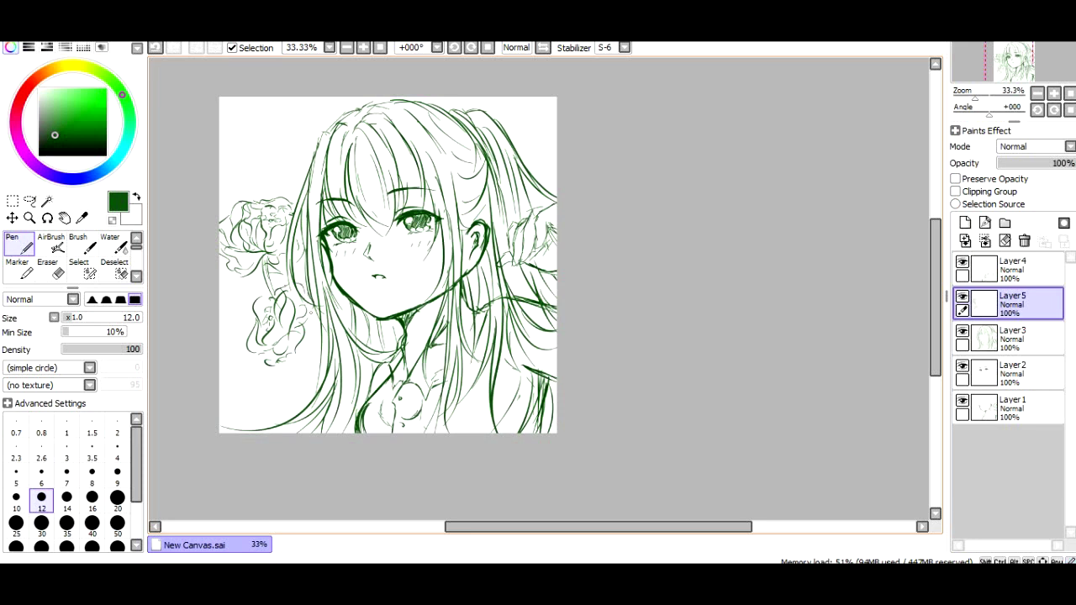
Surround the second flower with outer petals and add leaf-like strokes below it and on its outer side
{"action": "left_click_drag", "start_coordinate": [319, 312], "coordinate": [307, 347]}
{"action": "left_click_drag", "start_coordinate": [256, 300], "coordinate": [245, 345]}
{"action": "left_click_drag", "start_coordinate": [320, 351], "coordinate": [308, 379]}
{"action": "left_click_drag", "start_coordinate": [305, 378], "coordinate": [276, 378]}
{"action": "left_click_drag", "start_coordinate": [310, 367], "coordinate": [269, 389]}
{"action": "mouse_move", "coordinate": [230, 281]}
{"action": "left_mouse_down"}
{"action": "mouse_move", "coordinate": [239, 294]}
{"action": "mouse_move", "coordinate": [266, 290]}
{"action": "mouse_move", "coordinate": [242, 301]}
{"action": "mouse_move", "coordinate": [259, 306]}
{"action": "mouse_move", "coordinate": [227, 329]}
{"action": "mouse_move", "coordinate": [246, 329]}
{"action": "left_mouse_up"}
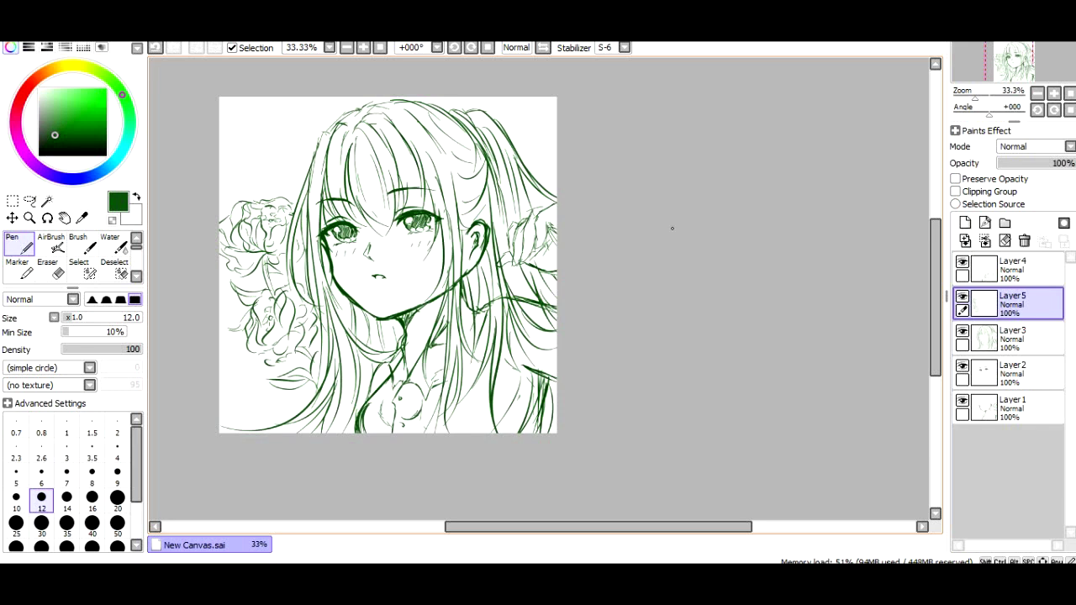
Add fine hair strands on Layer3 above the ear and along the gathered hair at the back of the head
{"action": "left_click", "coordinate": [1027, 339]}
{"action": "left_click_drag", "start_coordinate": [495, 188], "coordinate": [502, 243]}
{"action": "left_click_drag", "start_coordinate": [490, 155], "coordinate": [526, 223]}
{"action": "left_click_drag", "start_coordinate": [502, 186], "coordinate": [514, 236]}
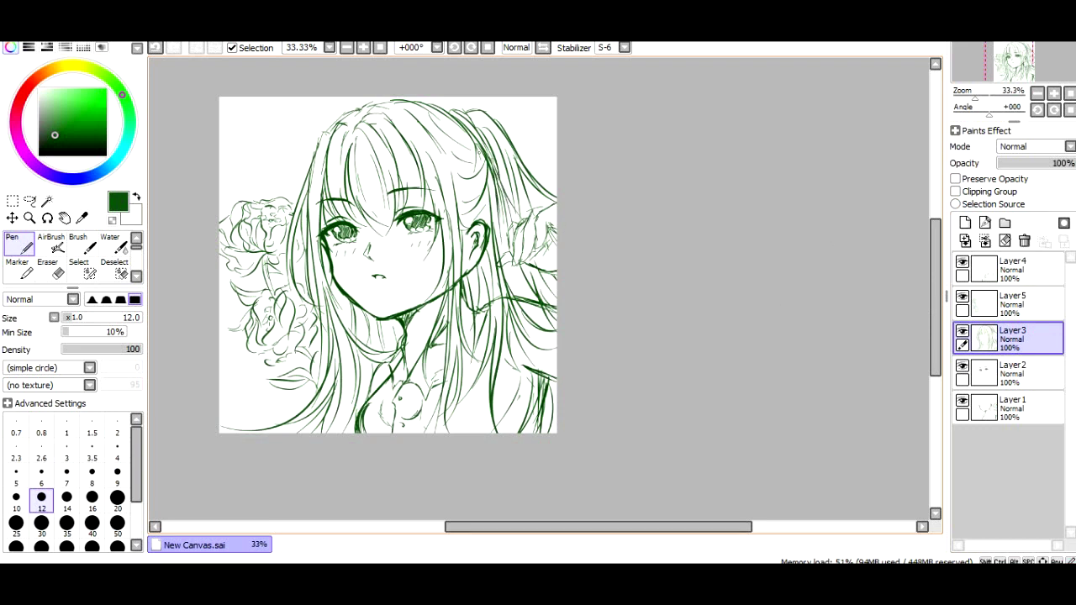
{"action": "left_click_drag", "start_coordinate": [452, 182], "coordinate": [481, 184]}
{"action": "left_click_drag", "start_coordinate": [480, 144], "coordinate": [479, 173]}
{"action": "left_click_drag", "start_coordinate": [449, 110], "coordinate": [480, 130]}
Sketch a third ruffled flower on Layer5 in the canvas's lower-left corner, with small petals above it
{"action": "key", "text": "Page_Up"}
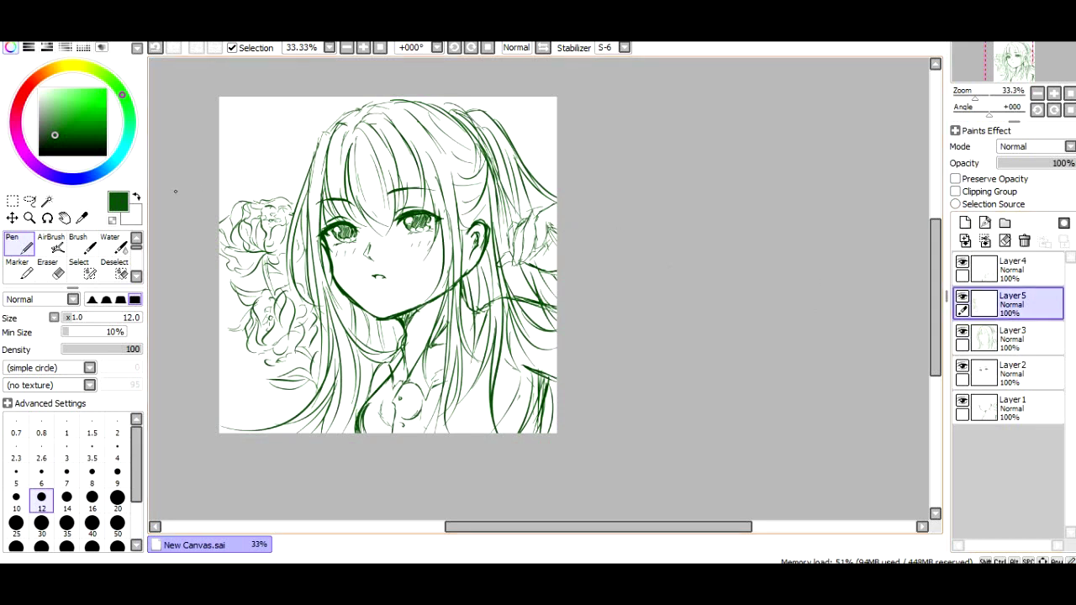
{"action": "left_click_drag", "start_coordinate": [220, 351], "coordinate": [242, 398]}
{"action": "mouse_move", "coordinate": [225, 392]}
{"action": "left_mouse_down"}
{"action": "mouse_move", "coordinate": [236, 396]}
{"action": "mouse_move", "coordinate": [227, 429]}
{"action": "left_mouse_up"}
{"action": "mouse_move", "coordinate": [237, 375]}
{"action": "left_mouse_down"}
{"action": "mouse_move", "coordinate": [237, 414]}
{"action": "mouse_move", "coordinate": [267, 416]}
{"action": "mouse_move", "coordinate": [250, 371]}
{"action": "mouse_move", "coordinate": [240, 371]}
{"action": "left_mouse_up"}
{"action": "mouse_move", "coordinate": [232, 370]}
{"action": "left_mouse_down"}
{"action": "mouse_move", "coordinate": [237, 348]}
{"action": "mouse_move", "coordinate": [257, 379]}
{"action": "left_mouse_up"}
{"action": "mouse_move", "coordinate": [239, 354]}
{"action": "left_mouse_down"}
{"action": "mouse_move", "coordinate": [269, 382]}
{"action": "mouse_move", "coordinate": [255, 401]}
{"action": "left_mouse_up"}
{"action": "left_click_drag", "start_coordinate": [232, 332], "coordinate": [220, 311]}
{"action": "left_click_drag", "start_coordinate": [234, 324], "coordinate": [224, 309]}
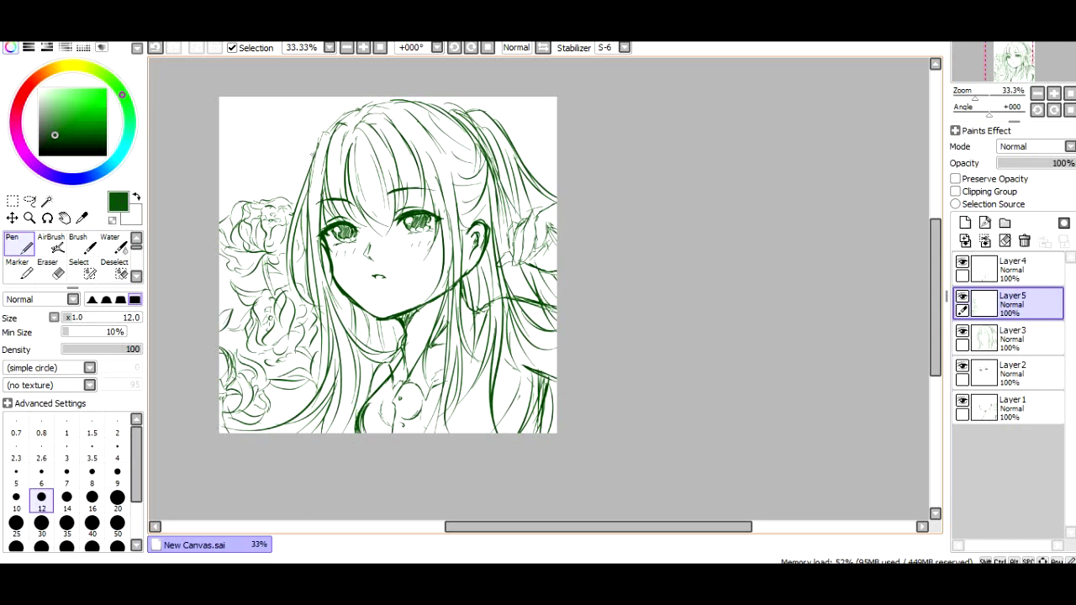
Sketch a ruffled flower with loose outer petals above the first one, beside the upper hair contour
{"action": "mouse_move", "coordinate": [298, 167]}
{"action": "left_mouse_down"}
{"action": "mouse_move", "coordinate": [287, 179]}
{"action": "mouse_move", "coordinate": [292, 201]}
{"action": "mouse_move", "coordinate": [305, 148]}
{"action": "mouse_move", "coordinate": [315, 149]}
{"action": "mouse_move", "coordinate": [279, 174]}
{"action": "mouse_move", "coordinate": [287, 199]}
{"action": "mouse_move", "coordinate": [278, 197]}
{"action": "mouse_move", "coordinate": [274, 154]}
{"action": "mouse_move", "coordinate": [276, 167]}
{"action": "mouse_move", "coordinate": [291, 137]}
{"action": "left_mouse_up"}
{"action": "mouse_move", "coordinate": [287, 142]}
{"action": "left_mouse_down"}
{"action": "mouse_move", "coordinate": [302, 137]}
{"action": "mouse_move", "coordinate": [263, 158]}
{"action": "left_mouse_up"}
{"action": "mouse_move", "coordinate": [266, 154]}
{"action": "left_mouse_down"}
{"action": "mouse_move", "coordinate": [262, 198]}
{"action": "mouse_move", "coordinate": [239, 191]}
{"action": "left_mouse_up"}
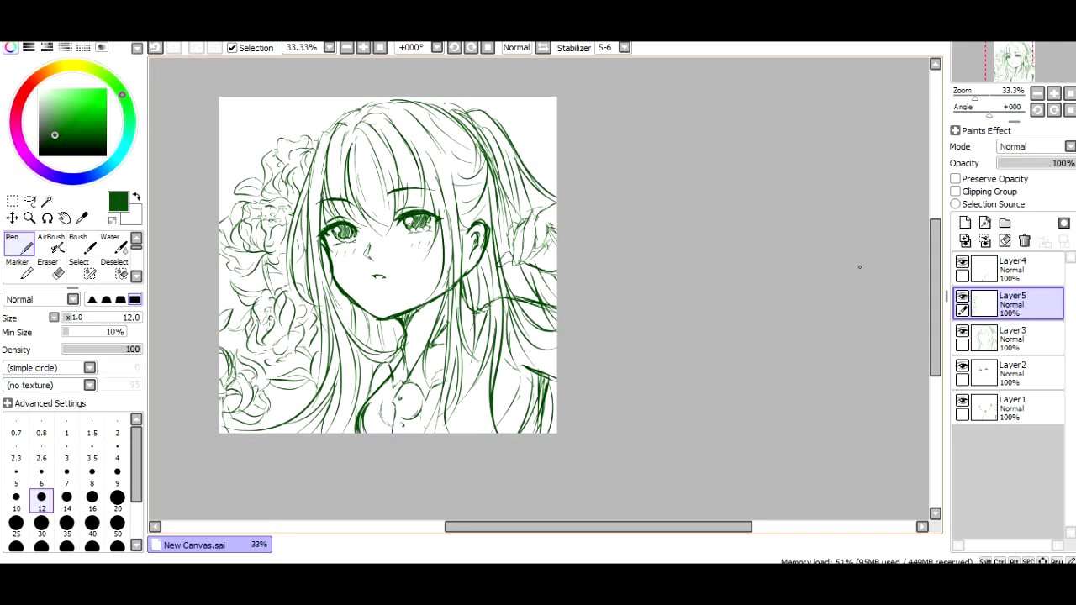
Create a new layer above Layer5 and rough in a branch from the canvas's right edge past the ear at pen size 20
{"action": "left_click", "coordinate": [964, 222]}
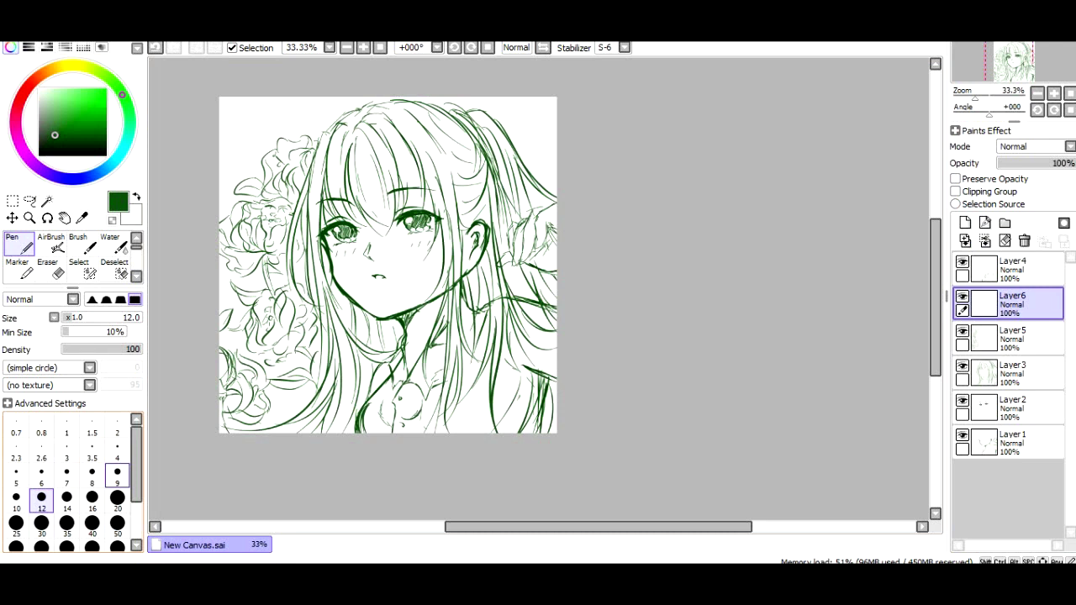
{"action": "key", "text": "bracketright"}
{"action": "key", "text": "bracketright"}
{"action": "key", "text": "bracketright"}
{"action": "mouse_move", "coordinate": [557, 167]}
{"action": "left_mouse_down"}
{"action": "mouse_move", "coordinate": [497, 220]}
{"action": "mouse_move", "coordinate": [479, 220]}
{"action": "mouse_move", "coordinate": [454, 267]}
{"action": "mouse_move", "coordinate": [413, 291]}
{"action": "left_mouse_up"}
{"action": "left_click_drag", "start_coordinate": [476, 240], "coordinate": [419, 350]}
{"action": "left_click_drag", "start_coordinate": [507, 224], "coordinate": [469, 269]}
{"action": "mouse_move", "coordinate": [556, 189]}
{"action": "left_mouse_down"}
{"action": "mouse_move", "coordinate": [486, 237]}
{"action": "mouse_move", "coordinate": [491, 222]}
{"action": "left_mouse_up"}
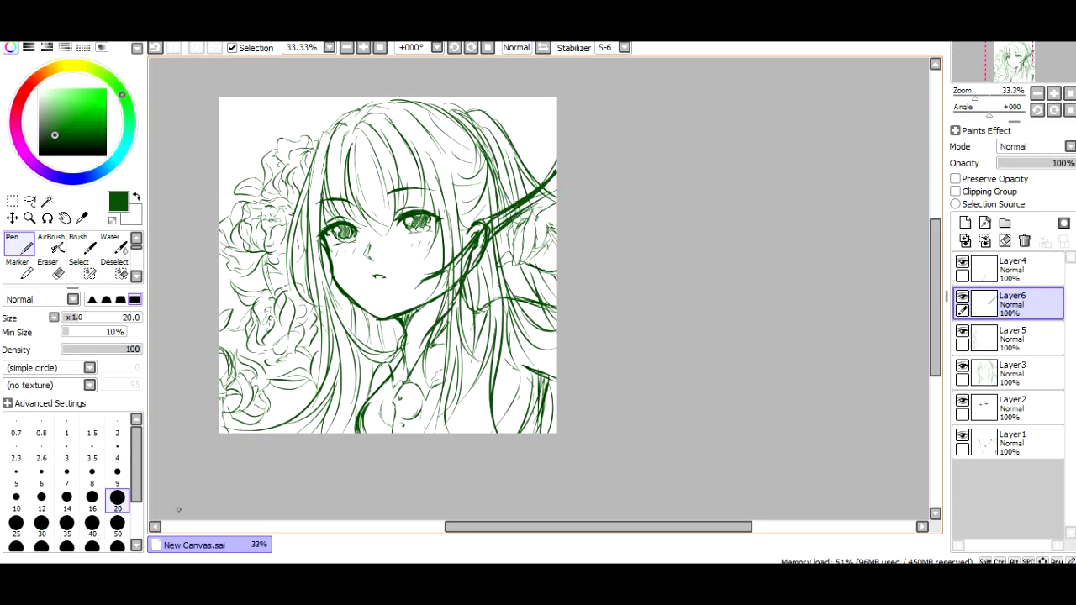
Thicken the branch with size 50 pen strokes and extend its offshoots down past the jaw toward the brooch
{"action": "left_click", "coordinate": [117, 523]}
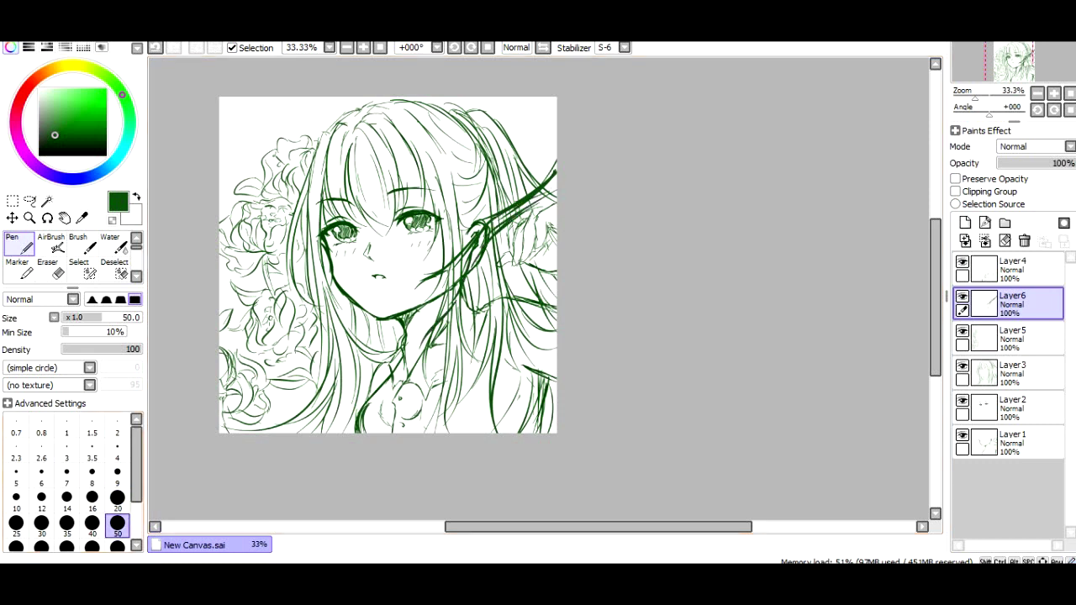
{"action": "left_click_drag", "start_coordinate": [462, 279], "coordinate": [556, 186]}
{"action": "left_click_drag", "start_coordinate": [490, 227], "coordinate": [556, 174]}
{"action": "mouse_move", "coordinate": [528, 220]}
{"action": "left_mouse_down"}
{"action": "mouse_move", "coordinate": [555, 204]}
{"action": "mouse_move", "coordinate": [555, 189]}
{"action": "mouse_move", "coordinate": [493, 281]}
{"action": "left_mouse_up"}
{"action": "mouse_move", "coordinate": [438, 244]}
{"action": "left_mouse_down"}
{"action": "mouse_move", "coordinate": [556, 168]}
{"action": "mouse_move", "coordinate": [560, 127]}
{"action": "mouse_move", "coordinate": [514, 207]}
{"action": "left_mouse_up"}
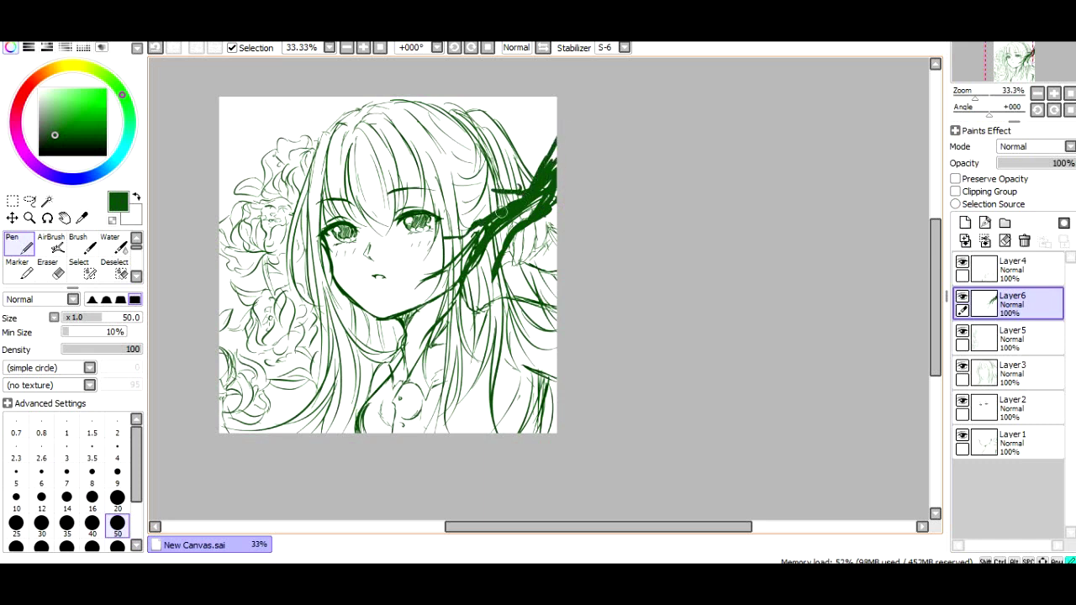
{"action": "mouse_move", "coordinate": [481, 250]}
{"action": "left_mouse_down"}
{"action": "mouse_move", "coordinate": [454, 330]}
{"action": "mouse_move", "coordinate": [410, 401]}
{"action": "left_mouse_up"}
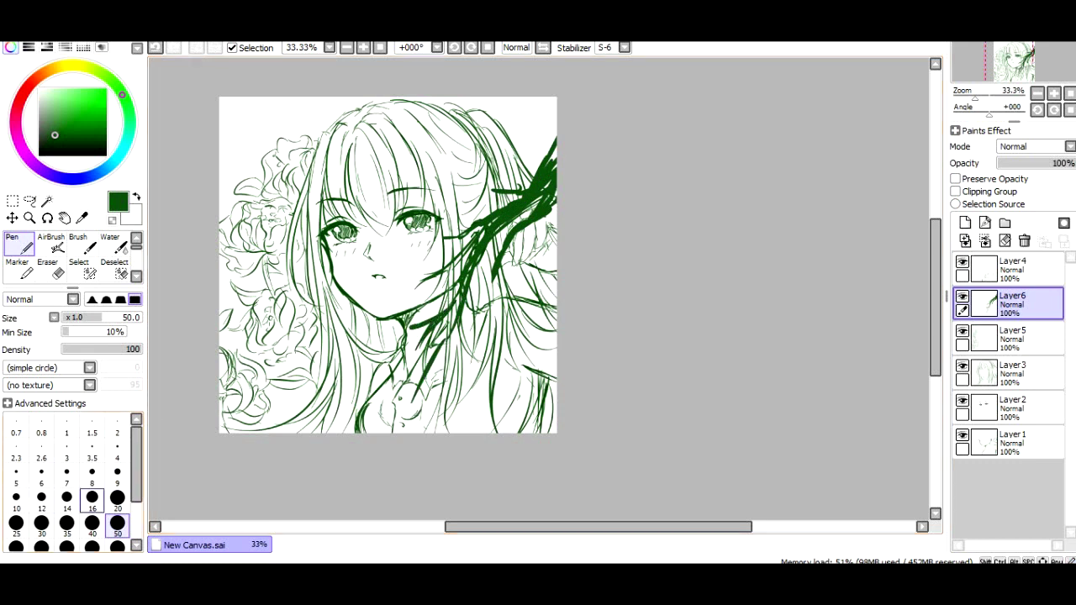
Add thin twigs at pen size 20 to the upper and lower parts of the branch
{"action": "left_click", "coordinate": [116, 497]}
{"action": "left_click_drag", "start_coordinate": [478, 295], "coordinate": [475, 297]}
{"action": "left_click_drag", "start_coordinate": [555, 155], "coordinate": [549, 157]}
{"action": "left_click_drag", "start_coordinate": [505, 184], "coordinate": [485, 148]}
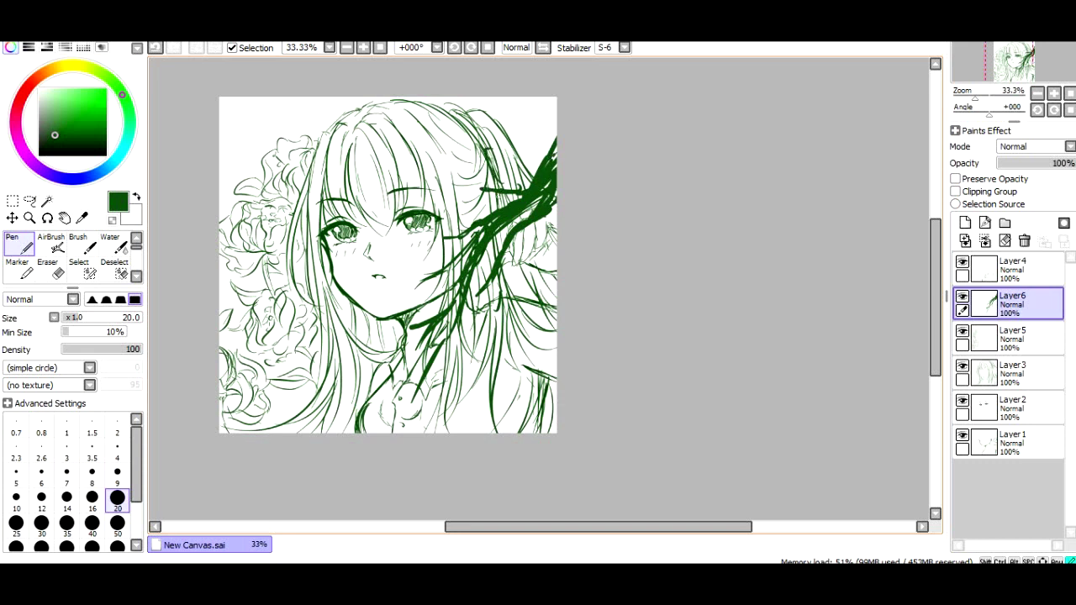
{"action": "left_click_drag", "start_coordinate": [499, 195], "coordinate": [484, 212]}
Create a new layer above Layer6 and dot small blossoms around the branch's upper twigs
{"action": "left_click", "coordinate": [964, 222]}
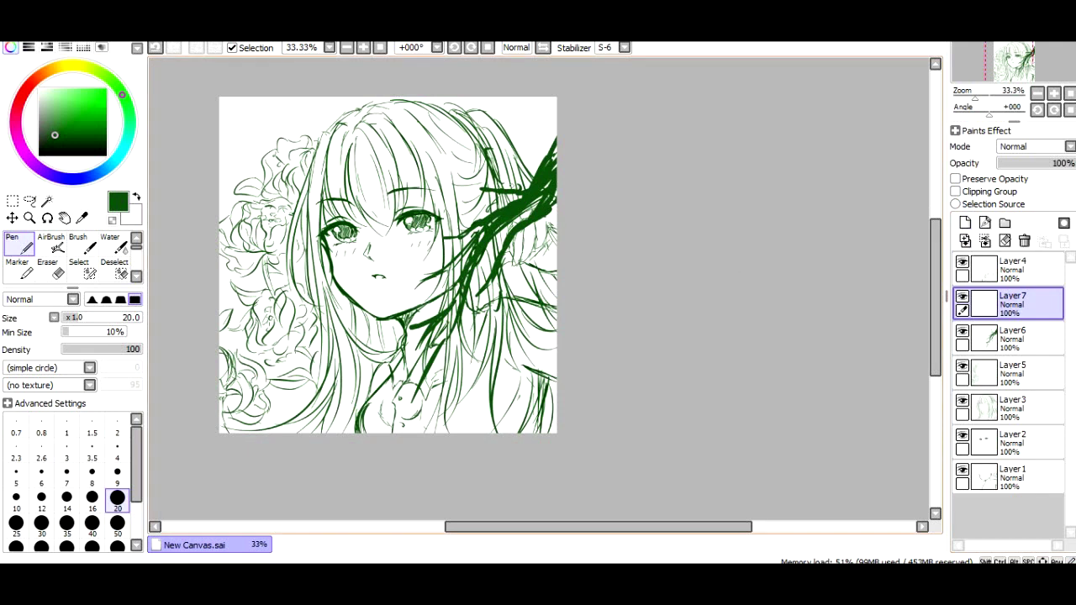
{"action": "scroll", "coordinate": [513, 145], "scroll_direction": "up", "scroll_amount": 2}
{"action": "scroll", "coordinate": [484, 194], "scroll_direction": "down", "scroll_amount": 2}
{"action": "scroll", "coordinate": [475, 200], "scroll_direction": "up", "scroll_amount": 1}
{"action": "scroll", "coordinate": [464, 202], "scroll_direction": "up", "scroll_amount": 1}
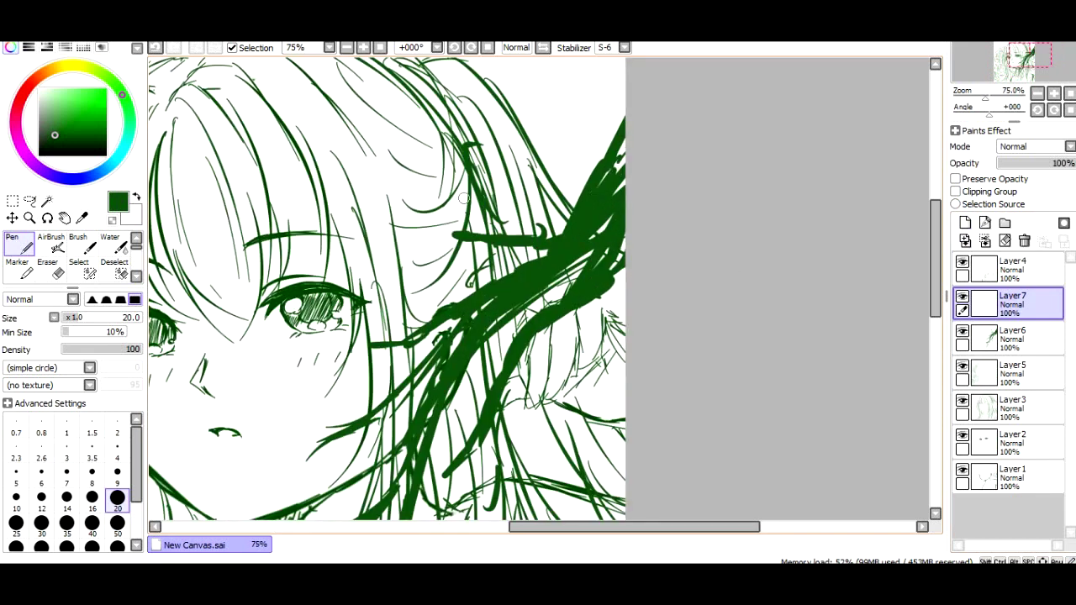
{"action": "mouse_move", "coordinate": [453, 222]}
{"action": "left_mouse_down"}
{"action": "mouse_move", "coordinate": [449, 210]}
{"action": "mouse_move", "coordinate": [468, 211]}
{"action": "mouse_move", "coordinate": [436, 232]}
{"action": "mouse_move", "coordinate": [457, 258]}
{"action": "left_mouse_up"}
{"action": "mouse_move", "coordinate": [524, 227]}
{"action": "left_mouse_down"}
{"action": "mouse_move", "coordinate": [515, 211]}
{"action": "mouse_move", "coordinate": [520, 220]}
{"action": "mouse_move", "coordinate": [555, 206]}
{"action": "left_mouse_up"}
{"action": "mouse_move", "coordinate": [578, 160]}
{"action": "left_mouse_down"}
{"action": "mouse_move", "coordinate": [580, 138]}
{"action": "mouse_move", "coordinate": [597, 148]}
{"action": "left_mouse_up"}
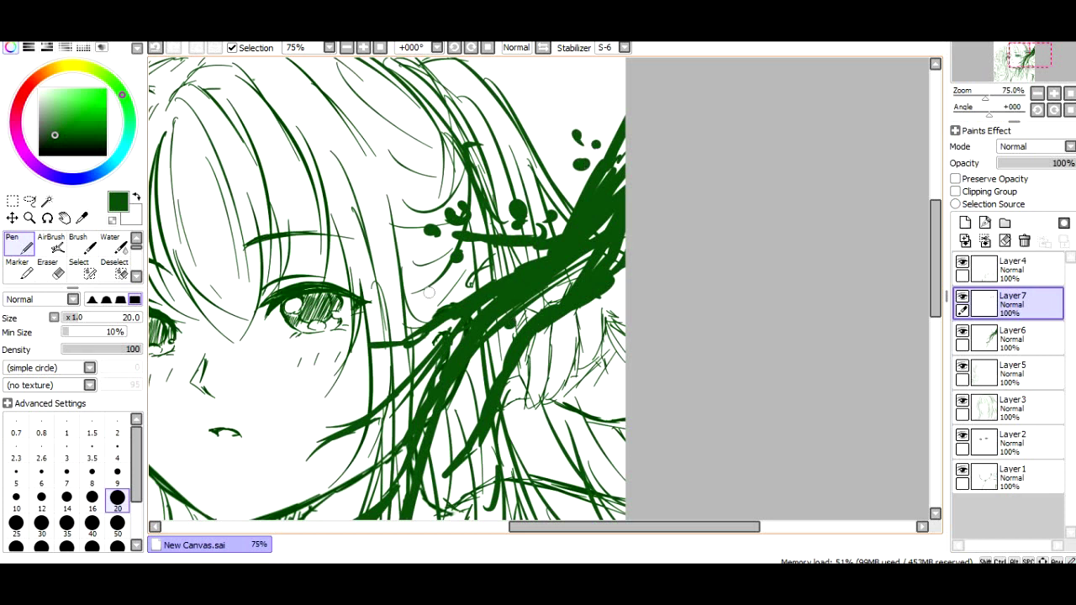
Dot small blossoms around the twigs beside the cheek and eye, and between the middle offshoots
{"action": "left_click_drag", "start_coordinate": [401, 292], "coordinate": [401, 323]}
{"action": "mouse_move", "coordinate": [376, 377]}
{"action": "left_mouse_down"}
{"action": "mouse_move", "coordinate": [334, 425]}
{"action": "mouse_move", "coordinate": [315, 428]}
{"action": "mouse_move", "coordinate": [334, 451]}
{"action": "left_mouse_up"}
{"action": "left_click_drag", "start_coordinate": [372, 425], "coordinate": [371, 442]}
{"action": "left_click_drag", "start_coordinate": [488, 373], "coordinate": [488, 358]}
{"action": "left_click_drag", "start_coordinate": [464, 395], "coordinate": [448, 427]}
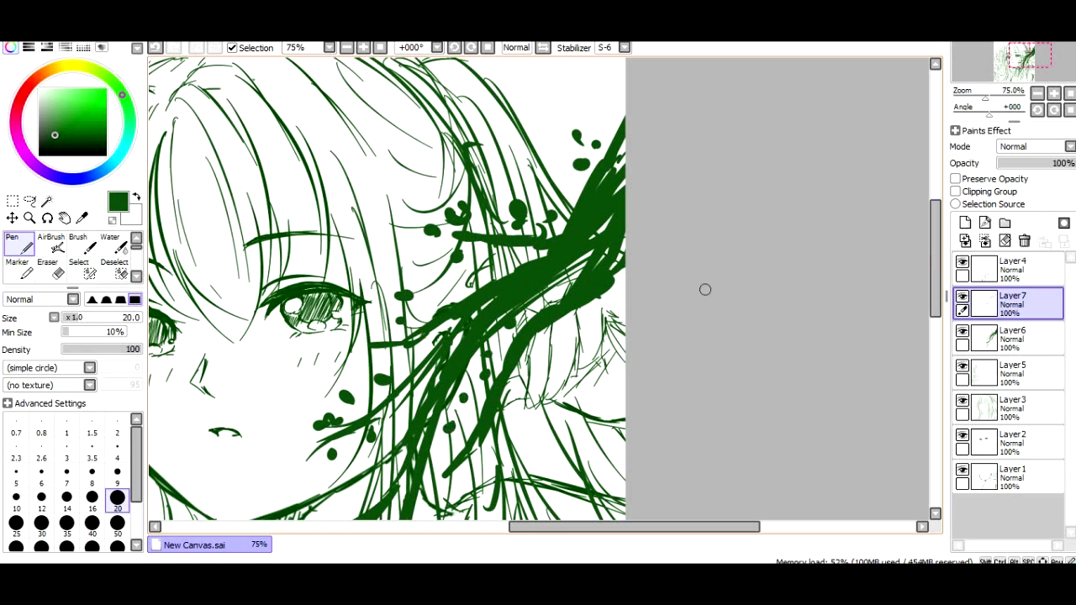
Add blossoms along the outer side of the branch, over the hair behind the ear
{"action": "left_click_drag", "start_coordinate": [604, 308], "coordinate": [598, 313]}
{"action": "mouse_move", "coordinate": [530, 360]}
{"action": "left_mouse_down"}
{"action": "mouse_move", "coordinate": [531, 370]}
{"action": "mouse_move", "coordinate": [544, 362]}
{"action": "left_mouse_up"}
{"action": "mouse_move", "coordinate": [502, 412]}
{"action": "left_mouse_down"}
{"action": "mouse_move", "coordinate": [499, 425]}
{"action": "mouse_move", "coordinate": [505, 410]}
{"action": "mouse_move", "coordinate": [518, 412]}
{"action": "mouse_move", "coordinate": [493, 454]}
{"action": "mouse_move", "coordinate": [504, 459]}
{"action": "left_mouse_up"}
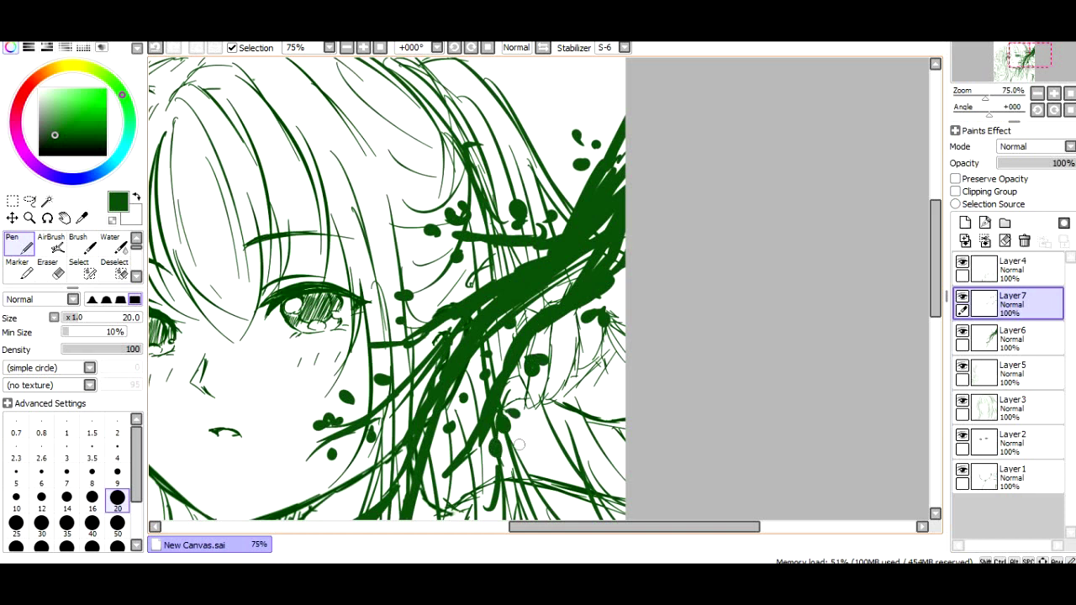
{"action": "left_click", "coordinate": [523, 431]}
Paint blossoms along the lower twigs, from the brooch up past the neck and jaw to below the ear
{"action": "scroll", "coordinate": [924, 347], "scroll_direction": "down", "scroll_amount": 5}
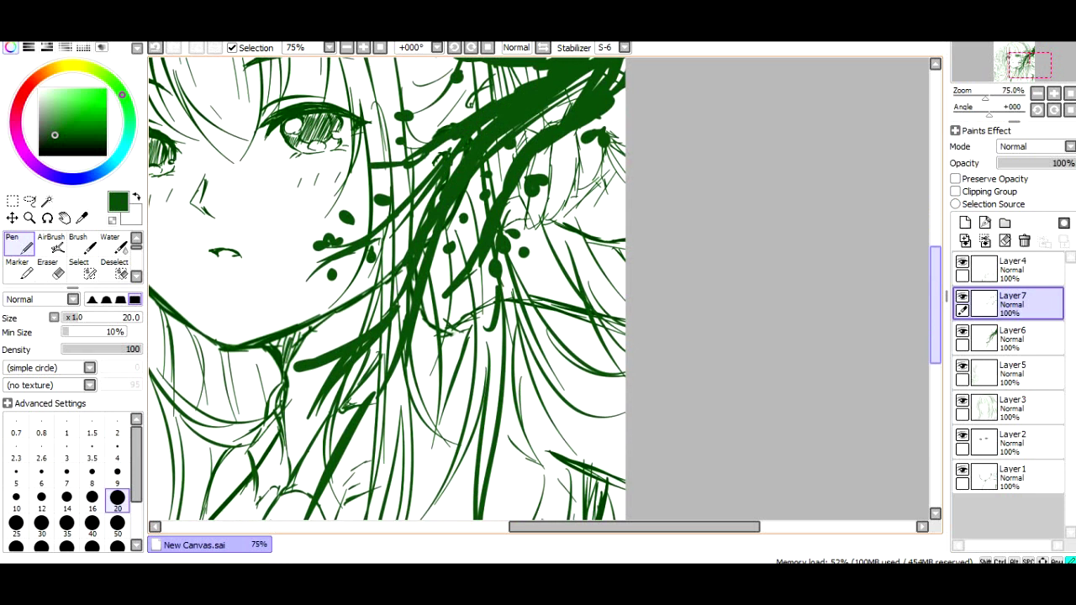
{"action": "mouse_move", "coordinate": [306, 440]}
{"action": "left_mouse_down"}
{"action": "mouse_move", "coordinate": [303, 454]}
{"action": "mouse_move", "coordinate": [308, 445]}
{"action": "mouse_move", "coordinate": [334, 462]}
{"action": "mouse_move", "coordinate": [334, 442]}
{"action": "mouse_move", "coordinate": [309, 494]}
{"action": "mouse_move", "coordinate": [292, 486]}
{"action": "mouse_move", "coordinate": [328, 489]}
{"action": "left_mouse_up"}
{"action": "mouse_move", "coordinate": [330, 398]}
{"action": "left_mouse_down"}
{"action": "mouse_move", "coordinate": [309, 398]}
{"action": "mouse_move", "coordinate": [316, 416]}
{"action": "left_mouse_up"}
{"action": "mouse_move", "coordinate": [353, 382]}
{"action": "left_mouse_down"}
{"action": "mouse_move", "coordinate": [363, 382]}
{"action": "mouse_move", "coordinate": [362, 395]}
{"action": "mouse_move", "coordinate": [344, 353]}
{"action": "mouse_move", "coordinate": [386, 360]}
{"action": "left_mouse_up"}
{"action": "mouse_move", "coordinate": [325, 313]}
{"action": "left_mouse_down"}
{"action": "mouse_move", "coordinate": [311, 282]}
{"action": "mouse_move", "coordinate": [321, 294]}
{"action": "mouse_move", "coordinate": [331, 283]}
{"action": "mouse_move", "coordinate": [306, 308]}
{"action": "mouse_move", "coordinate": [283, 300]}
{"action": "mouse_move", "coordinate": [298, 309]}
{"action": "mouse_move", "coordinate": [284, 318]}
{"action": "mouse_move", "coordinate": [300, 309]}
{"action": "mouse_move", "coordinate": [319, 322]}
{"action": "mouse_move", "coordinate": [308, 339]}
{"action": "mouse_move", "coordinate": [327, 326]}
{"action": "mouse_move", "coordinate": [330, 359]}
{"action": "left_mouse_up"}
{"action": "mouse_move", "coordinate": [364, 278]}
{"action": "left_mouse_down"}
{"action": "mouse_move", "coordinate": [450, 238]}
{"action": "mouse_move", "coordinate": [433, 254]}
{"action": "mouse_move", "coordinate": [448, 266]}
{"action": "left_mouse_up"}
{"action": "left_click_drag", "start_coordinate": [452, 227], "coordinate": [463, 234]}
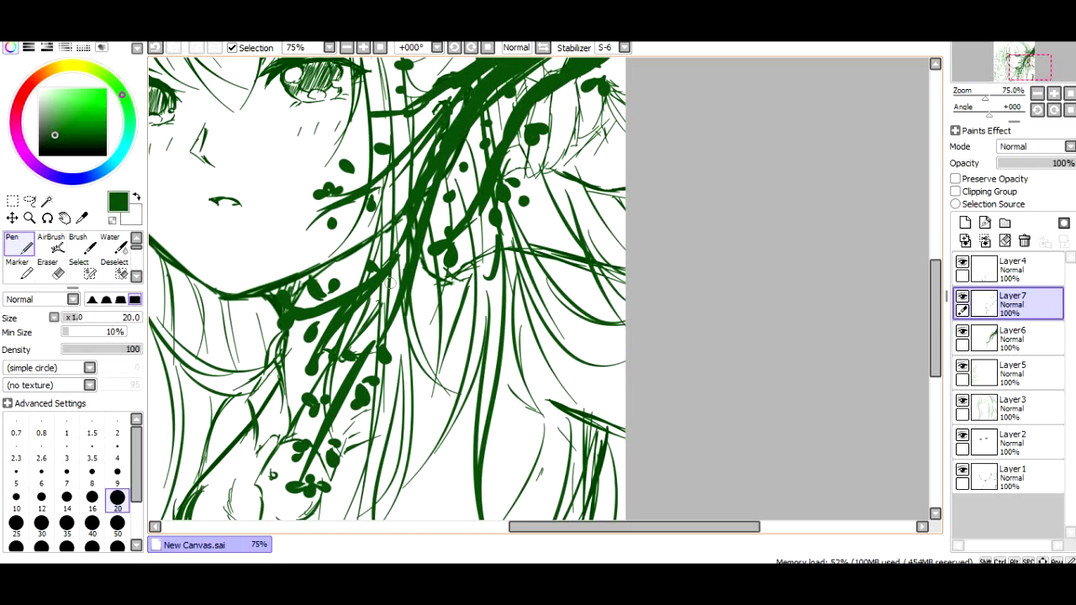
{"action": "mouse_move", "coordinate": [464, 270]}
{"action": "left_mouse_down"}
{"action": "mouse_move", "coordinate": [479, 276]}
{"action": "mouse_move", "coordinate": [469, 286]}
{"action": "left_mouse_up"}
Choose a bright red color and create a new layer above Layer7 as a clipping group
{"action": "scroll", "coordinate": [510, 251], "scroll_direction": "down", "scroll_amount": 3}
{"action": "scroll", "coordinate": [492, 108], "scroll_direction": "up", "scroll_amount": 2}
{"action": "key", "text": "minus"}
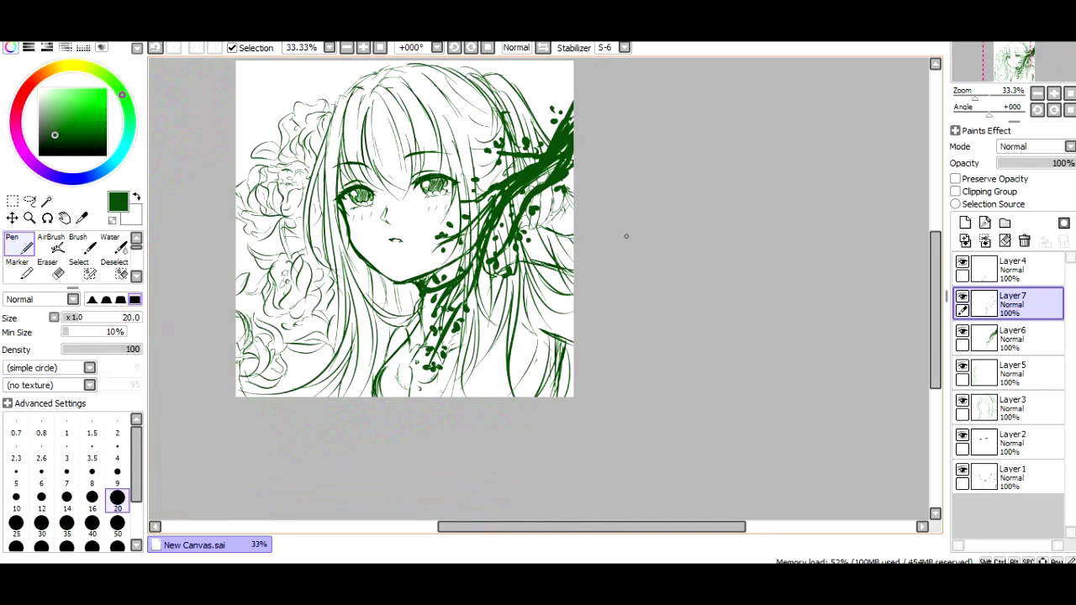
{"action": "left_click", "coordinate": [1023, 339]}
{"action": "left_click", "coordinate": [1022, 304]}
{"action": "left_click", "coordinate": [24, 92]}
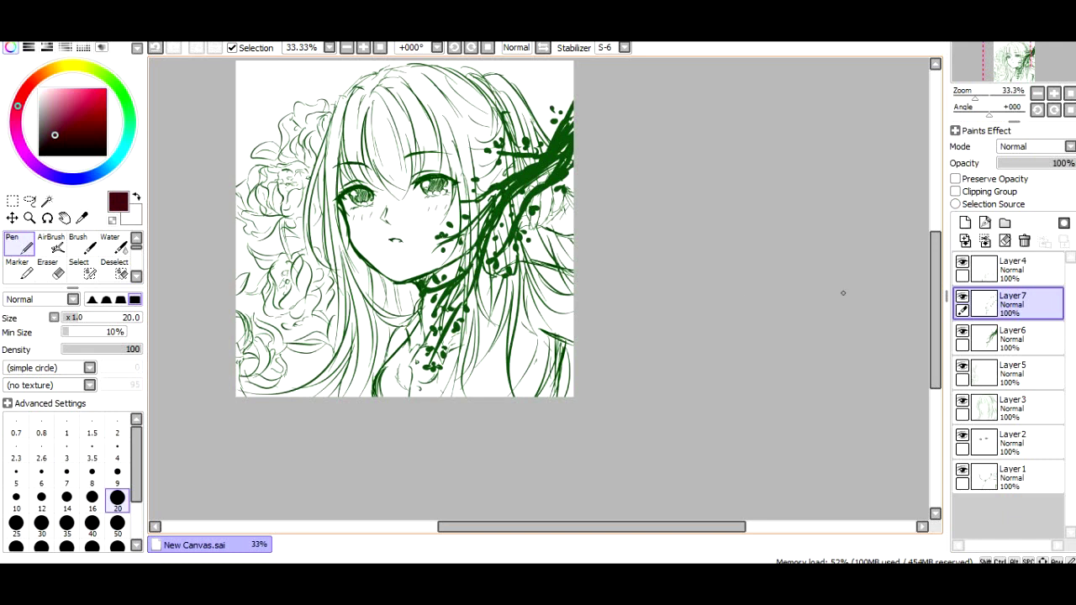
{"action": "left_click_drag", "start_coordinate": [18, 106], "coordinate": [29, 87]}
{"action": "left_click_drag", "start_coordinate": [97, 93], "coordinate": [100, 100]}
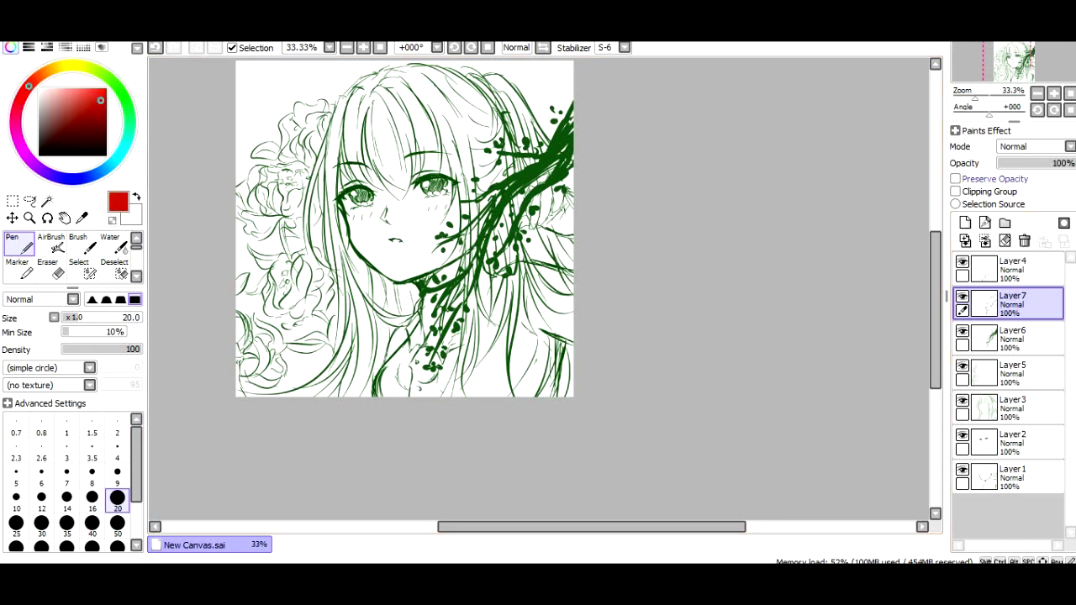
{"action": "left_click", "coordinate": [965, 222]}
{"action": "left_click", "coordinate": [956, 191]}
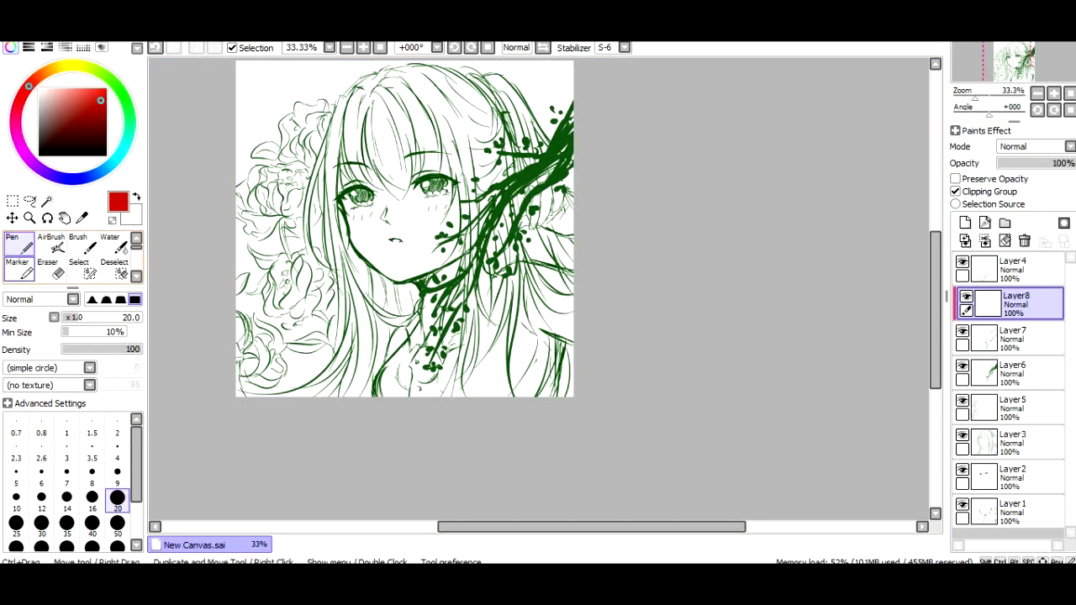
Fill the clipped layer with red using the Bucket to color the blossoms
{"action": "scroll", "coordinate": [20, 267], "scroll_direction": "down", "scroll_amount": 1}
{"action": "left_click", "coordinate": [20, 268]}
{"action": "scroll", "coordinate": [544, 189], "scroll_direction": "up", "scroll_amount": 2}
{"action": "left_click", "coordinate": [544, 189]}
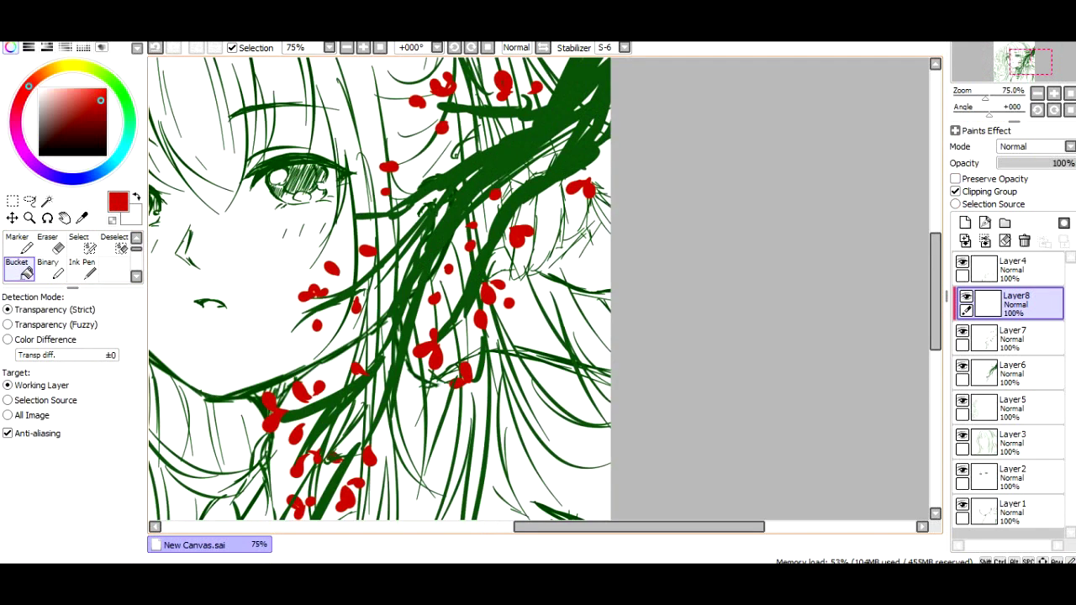
Sample the branch's dark green on Layer6 and add small Pen twigs to its lower offshoots
{"action": "scroll", "coordinate": [386, 269], "scroll_direction": "down", "scroll_amount": 3}
{"action": "scroll", "coordinate": [386, 269], "scroll_direction": "up", "scroll_amount": 1}
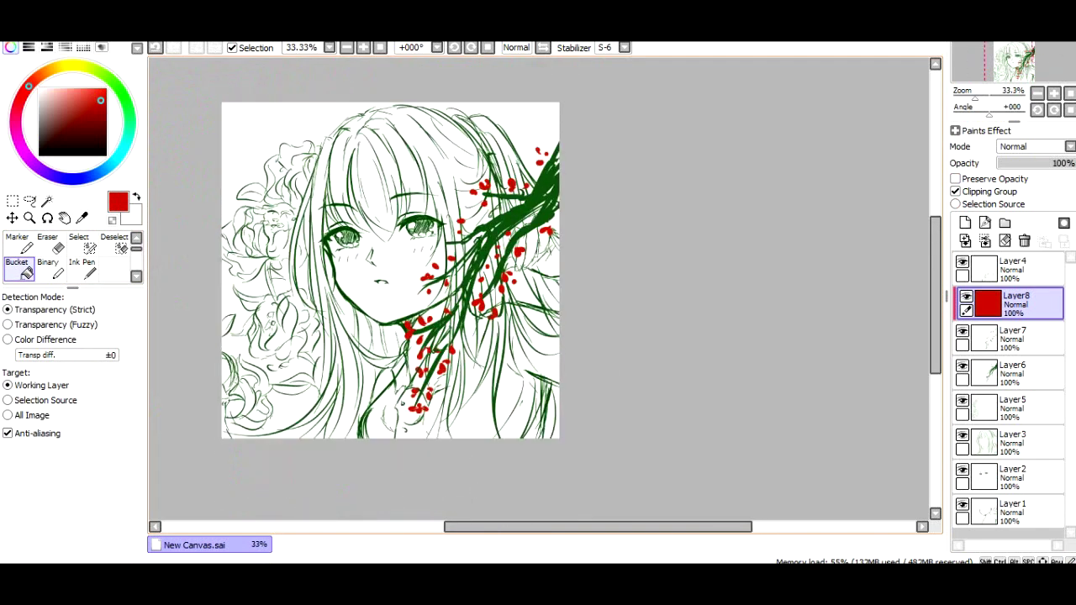
{"action": "scroll", "coordinate": [481, 230], "scroll_direction": "up", "scroll_amount": 1}
{"action": "scroll", "coordinate": [383, 242], "scroll_direction": "down", "scroll_amount": 1}
{"action": "left_click", "coordinate": [1015, 373]}
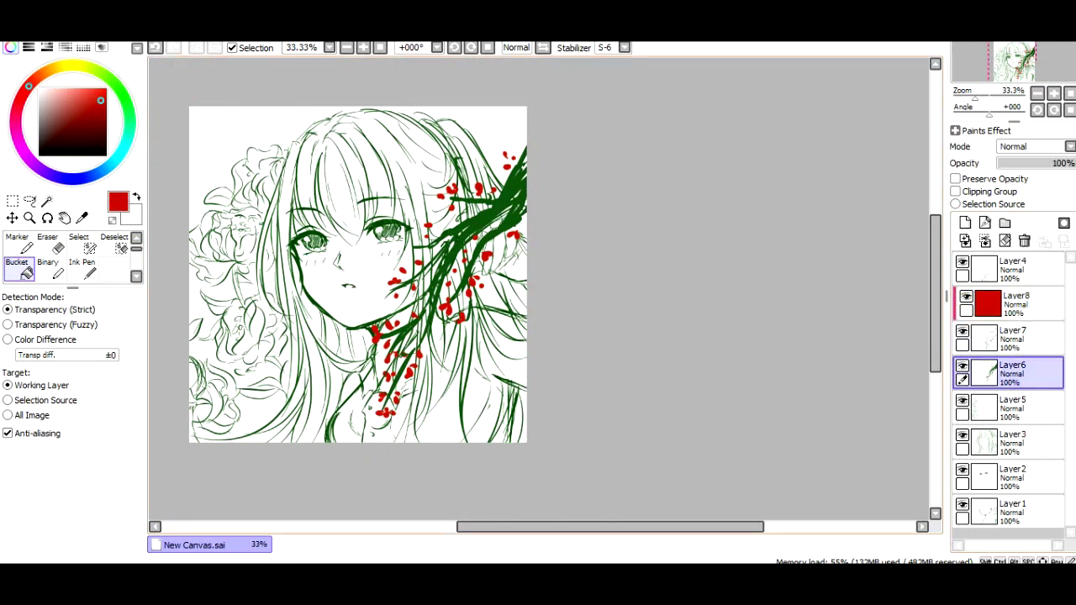
{"action": "scroll", "coordinate": [488, 192], "scroll_direction": "up", "scroll_amount": 2}
{"action": "right_click", "coordinate": [537, 192]}
{"action": "scroll", "coordinate": [537, 191], "scroll_direction": "down", "scroll_amount": 2}
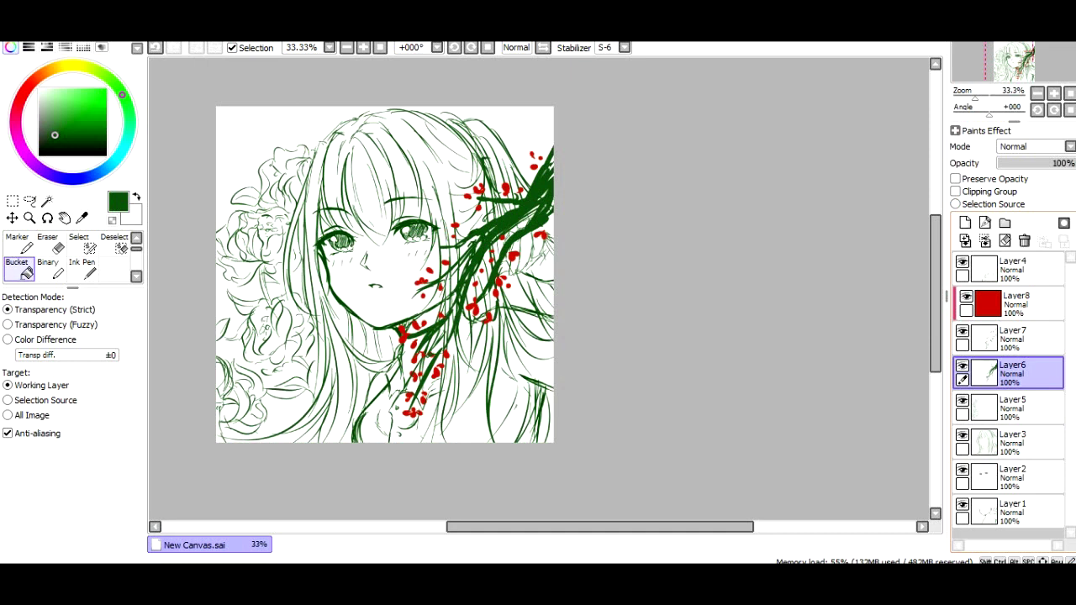
{"action": "key", "text": "n"}
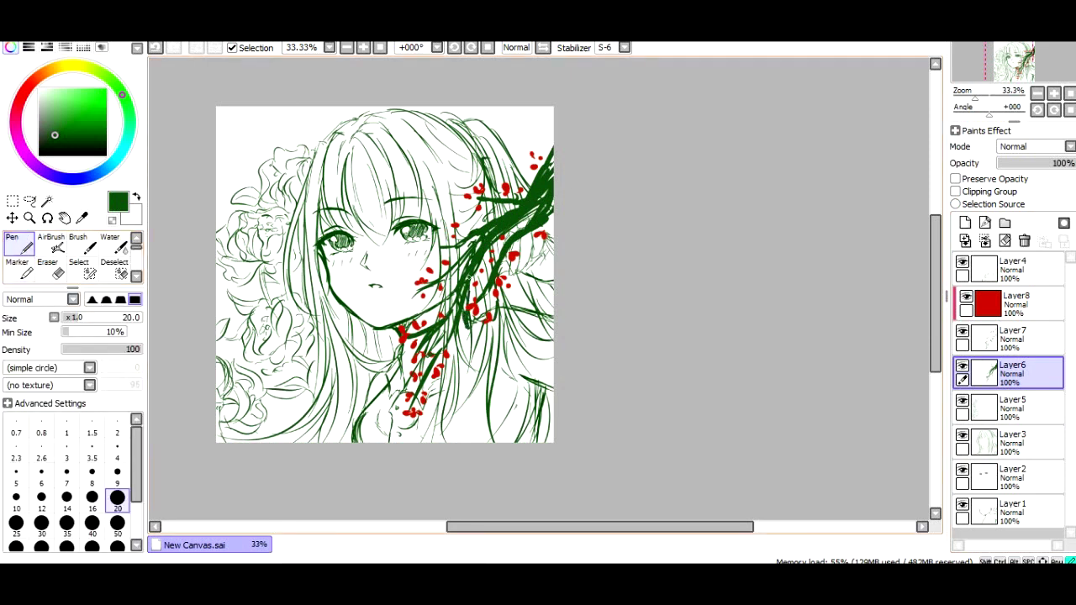
{"action": "left_click_drag", "start_coordinate": [506, 283], "coordinate": [509, 265]}
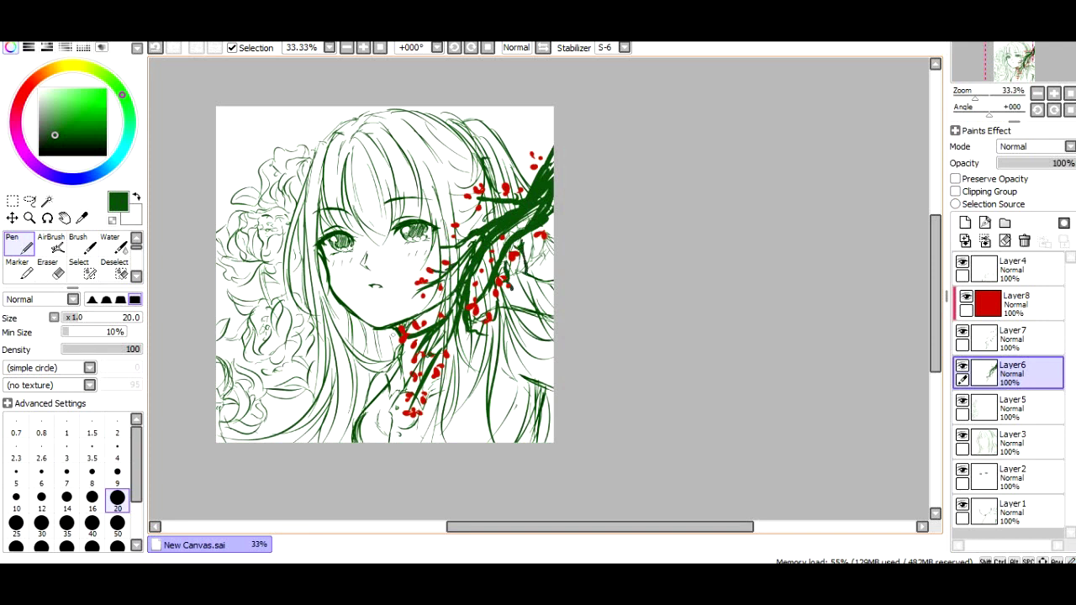
Make Layer2 active, clear the trial selection around one eye and switch to the Lasso selection tool
{"action": "left_click", "coordinate": [1012, 477]}
{"action": "scroll", "coordinate": [216, 185], "scroll_direction": "up", "scroll_amount": 1}
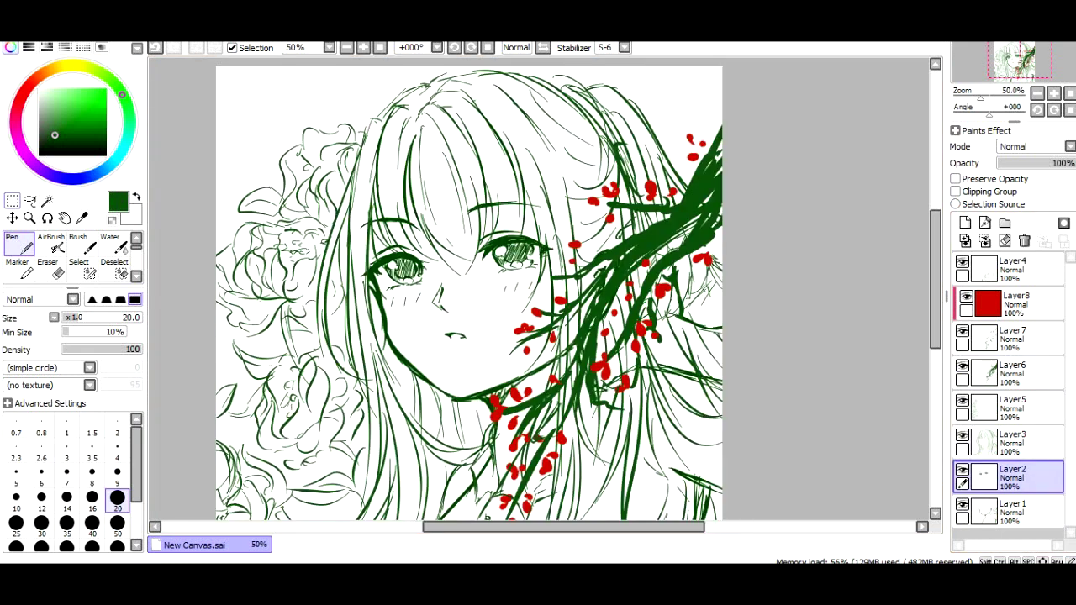
{"action": "key", "text": "ctrl+t"}
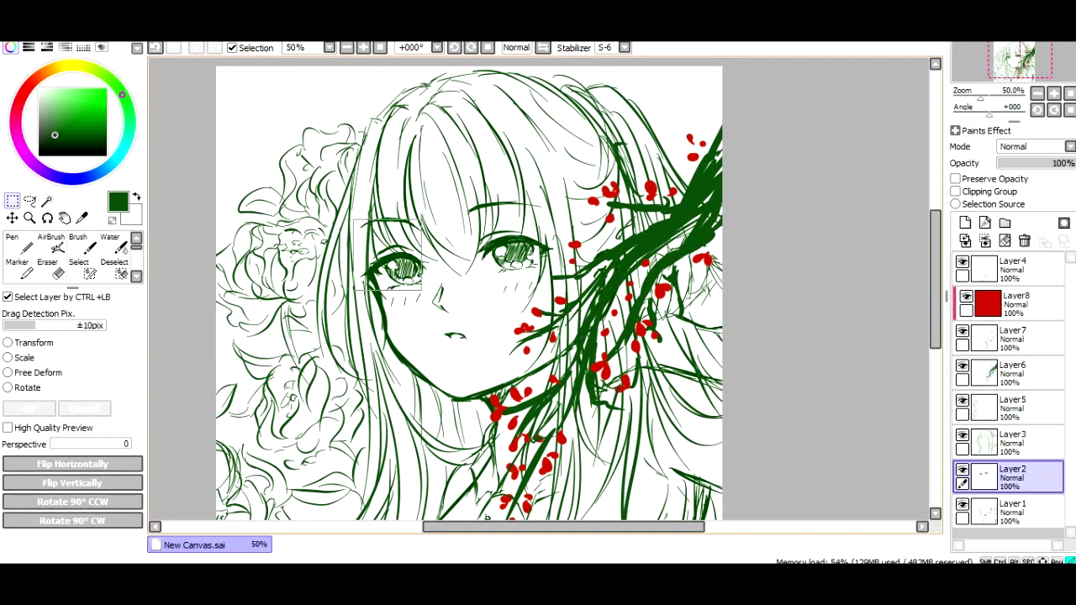
{"action": "key", "text": "ctrl+d"}
{"action": "left_click", "coordinate": [30, 201]}
{"action": "scroll", "coordinate": [342, 230], "scroll_direction": "up", "scroll_amount": 1}
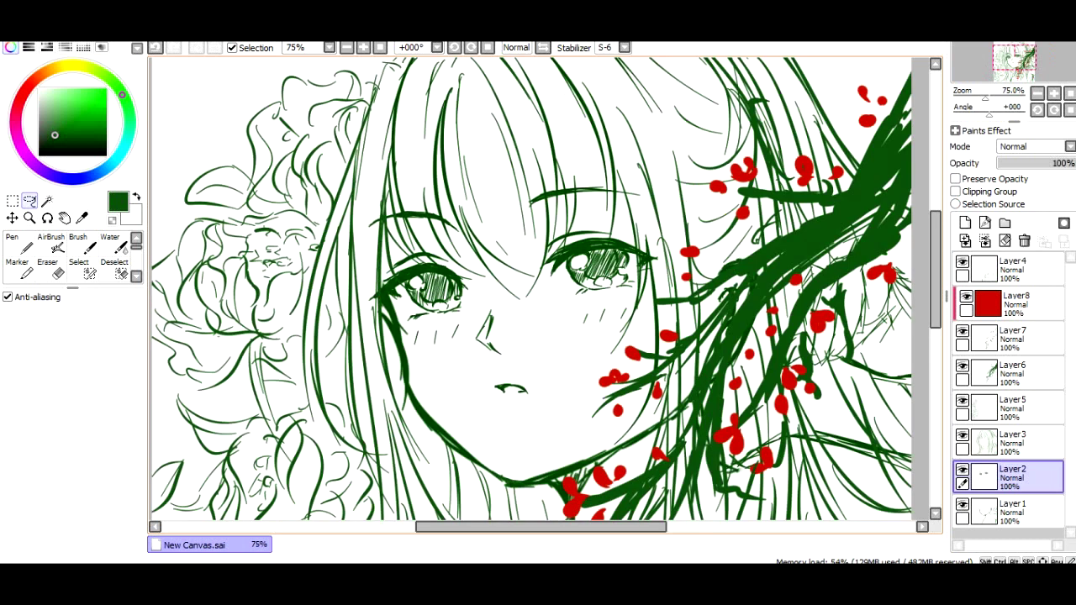
{"action": "mouse_move", "coordinate": [357, 225]}
{"action": "left_mouse_down"}
{"action": "mouse_move", "coordinate": [388, 197]}
{"action": "mouse_move", "coordinate": [481, 254]}
{"action": "left_mouse_up"}
{"action": "left_click_drag", "start_coordinate": [363, 295], "coordinate": [356, 227]}
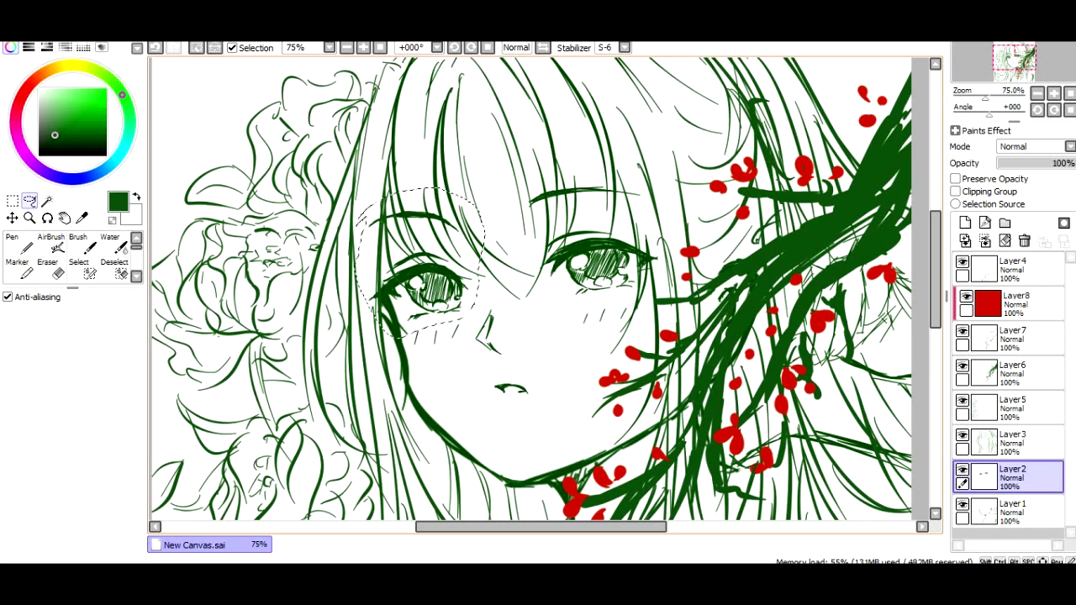
{"action": "key", "text": "ctrl+d"}
{"action": "left_click_drag", "start_coordinate": [504, 192], "coordinate": [660, 212]}
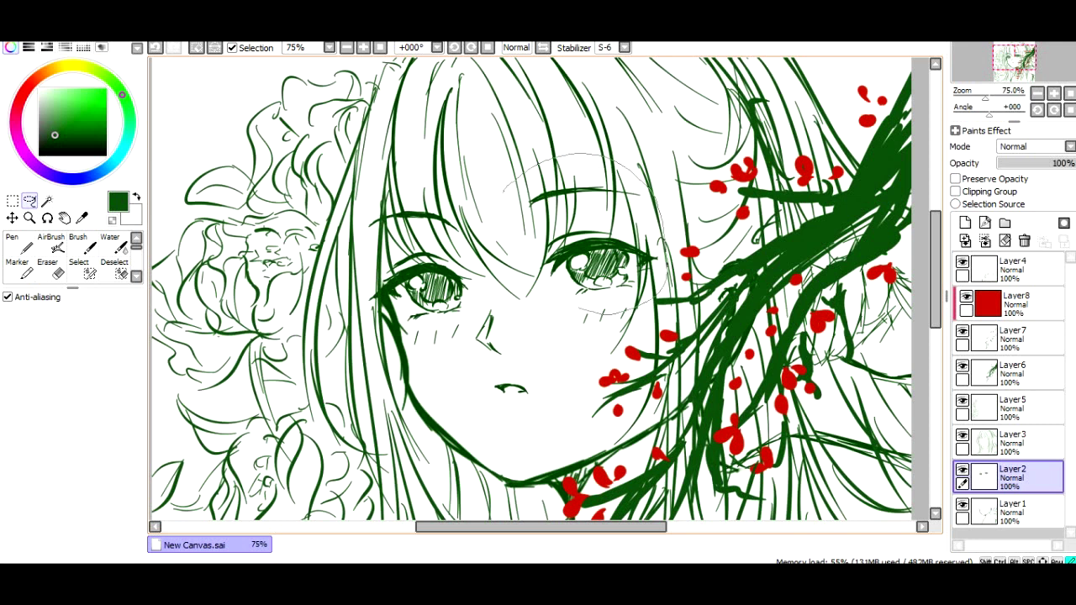
{"action": "left_click_drag", "start_coordinate": [534, 259], "coordinate": [508, 200]}
{"action": "key", "text": "ctrl+d"}
Lasso both eyes with their eyebrows on Layer2 and shift them together slightly down and to the left with Transform
{"action": "left_click_drag", "start_coordinate": [350, 227], "coordinate": [461, 206]}
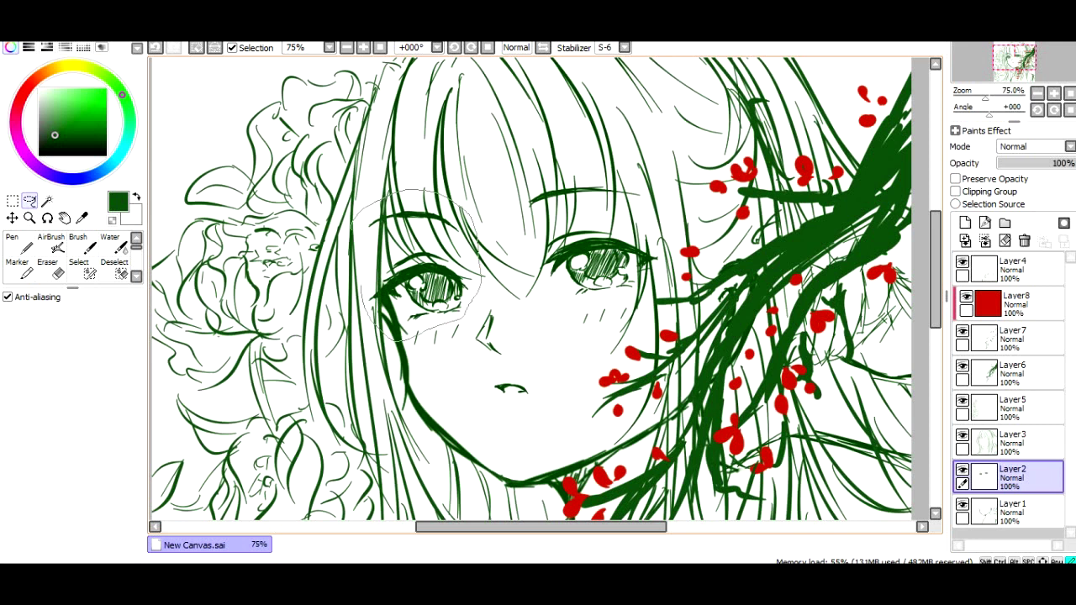
{"action": "left_click_drag", "start_coordinate": [357, 257], "coordinate": [351, 228]}
{"action": "left_click_drag", "start_coordinate": [508, 200], "coordinate": [516, 190]}
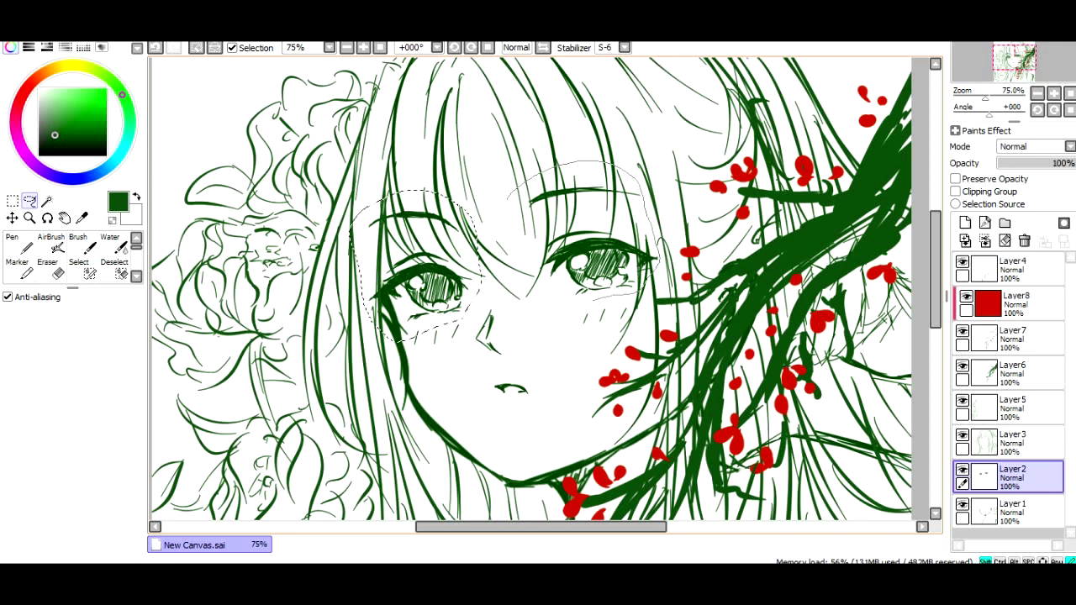
{"action": "left_click_drag", "start_coordinate": [512, 212], "coordinate": [509, 199]}
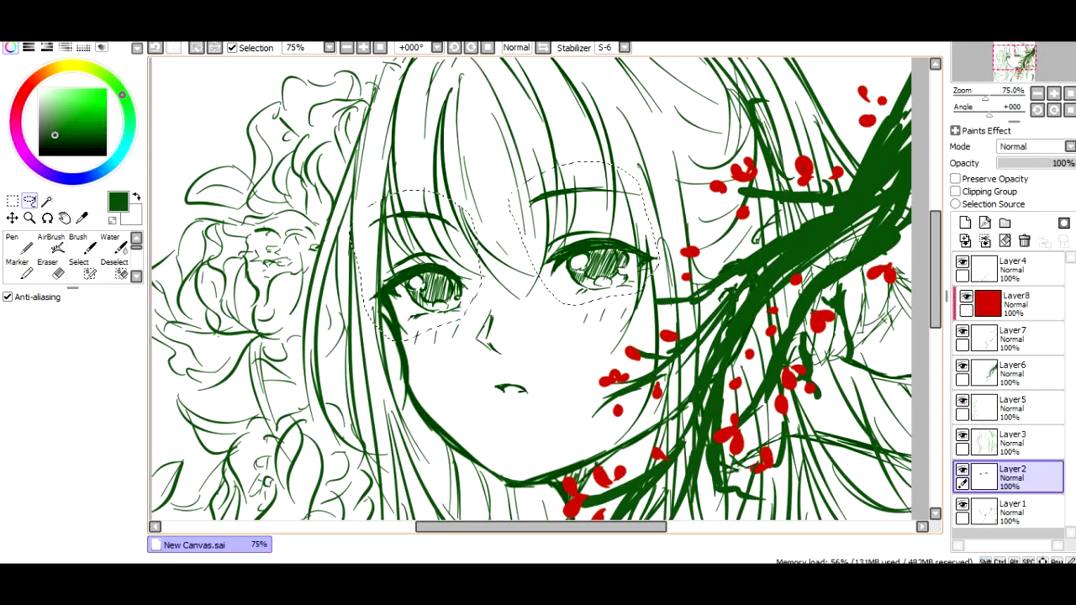
{"action": "left_click", "coordinate": [12, 217]}
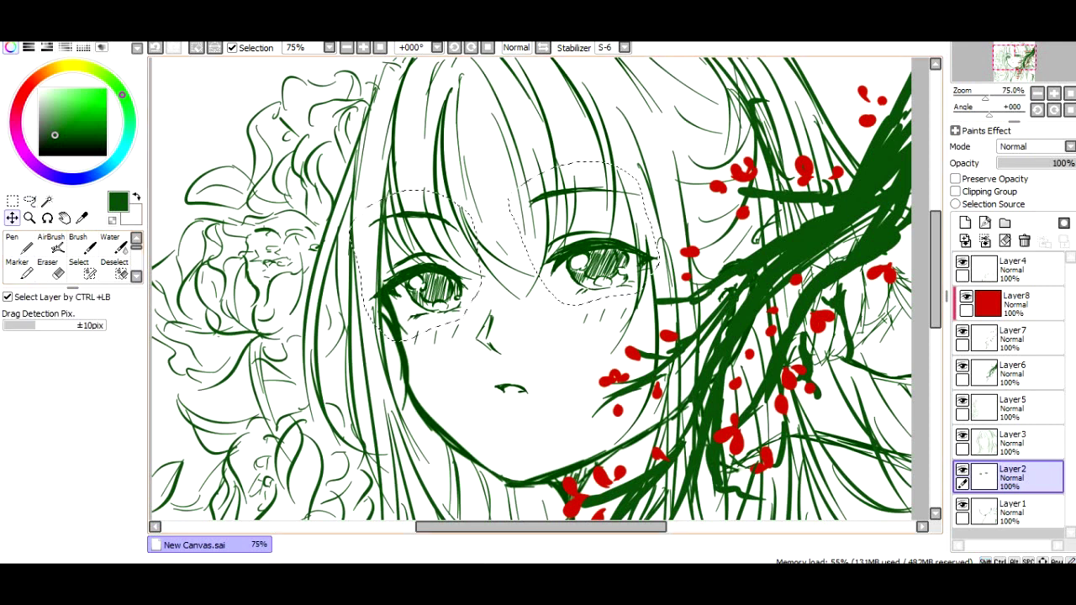
{"action": "scroll", "coordinate": [532, 289], "scroll_direction": "down", "scroll_amount": 1}
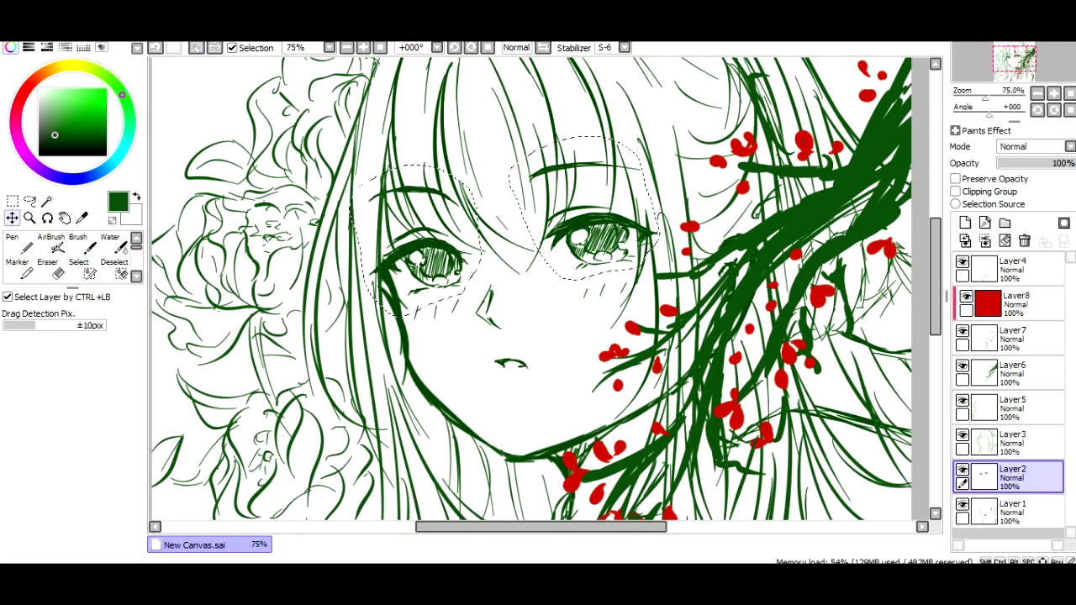
{"action": "key", "text": "ctrl+t"}
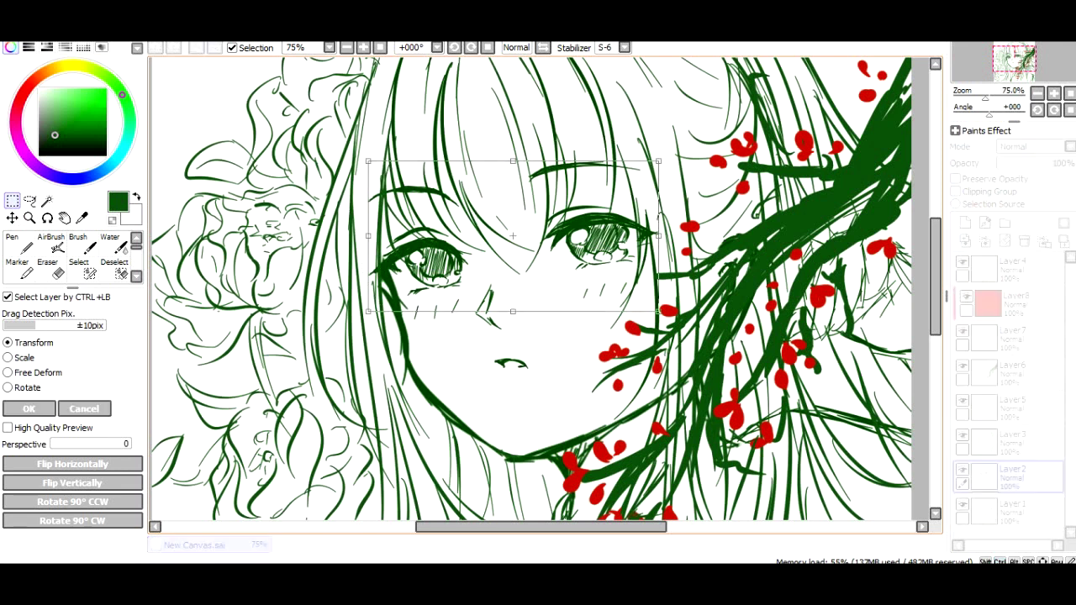
{"action": "left_click_drag", "start_coordinate": [508, 241], "coordinate": [509, 243]}
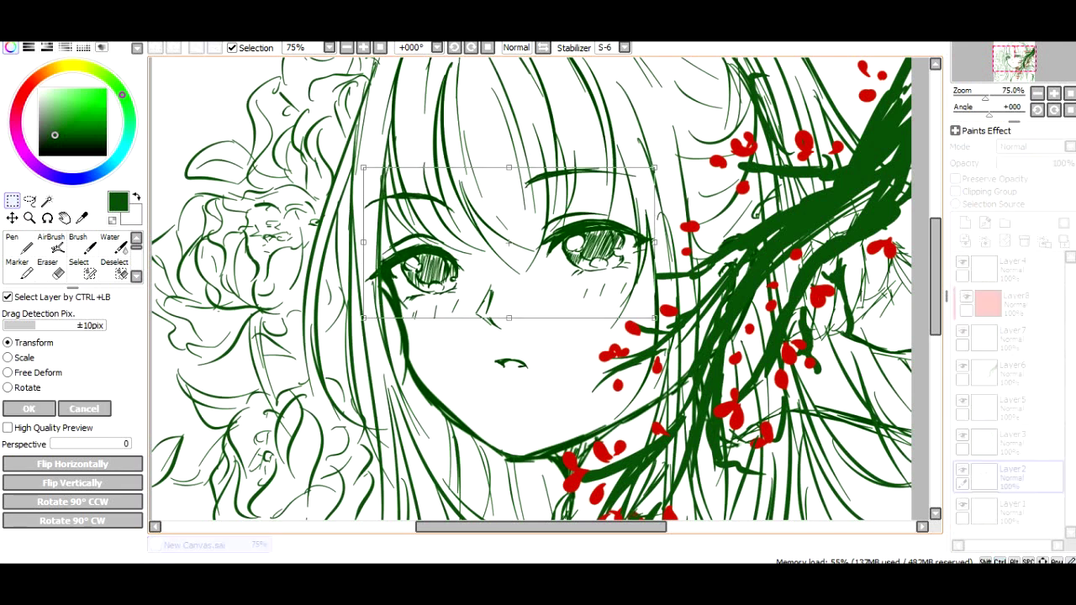
{"action": "scroll", "coordinate": [718, 314], "scroll_direction": "down", "scroll_amount": 1}
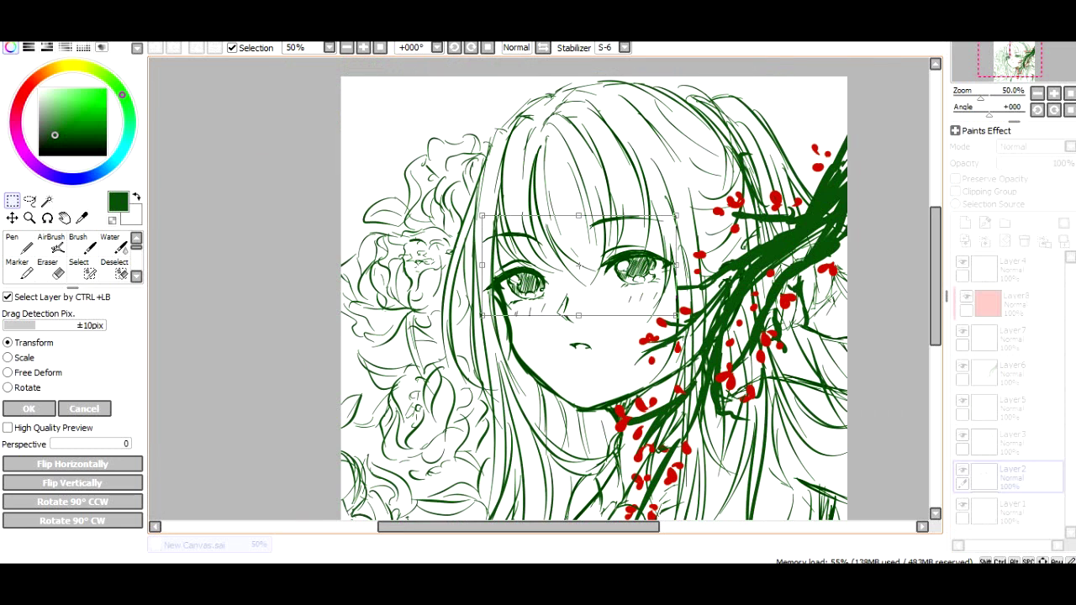
{"action": "key", "text": "Return"}
Select the mouth and move it slightly down, and shift the nose slightly down and to the left
{"action": "key", "text": "plus"}
{"action": "key", "text": "plus"}
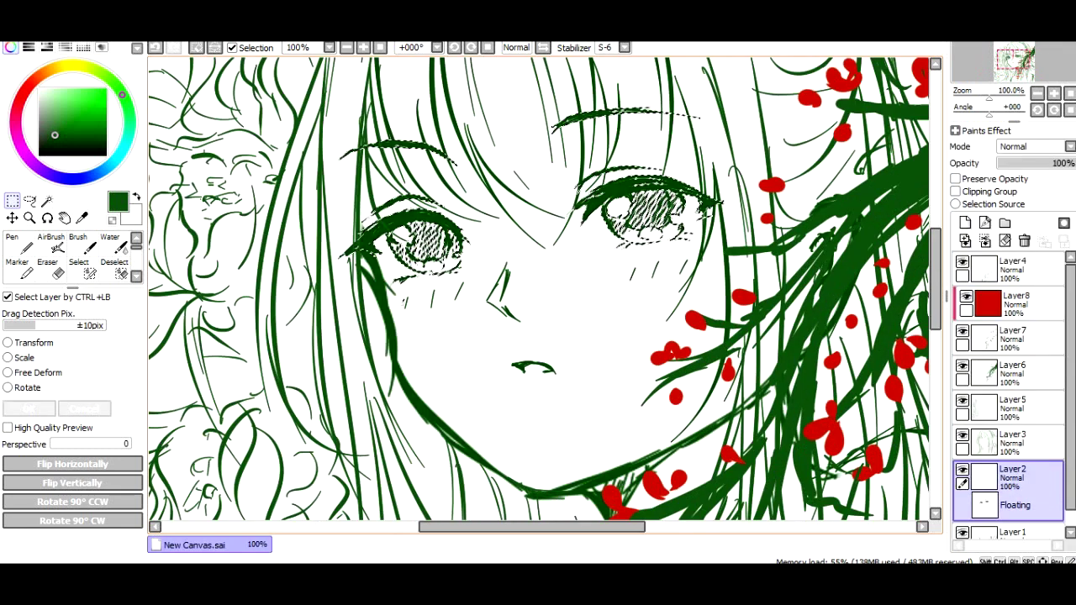
{"action": "left_click_drag", "start_coordinate": [502, 355], "coordinate": [535, 385]}
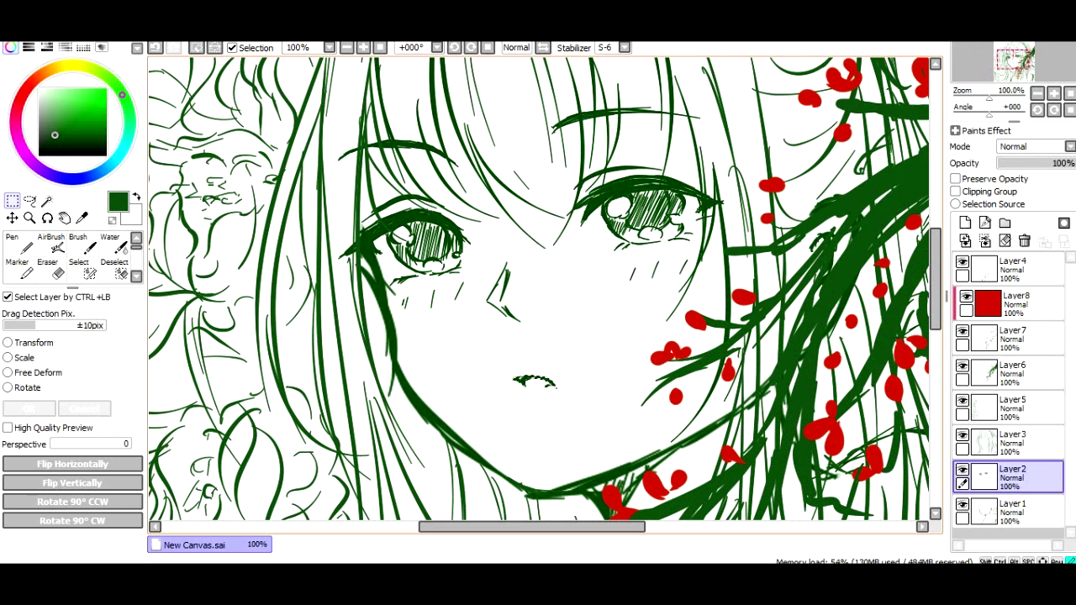
{"action": "left_click_drag", "start_coordinate": [485, 248], "coordinate": [526, 335]}
{"action": "left_click_drag", "start_coordinate": [506, 294], "coordinate": [501, 303]}
{"action": "key", "text": "Left"}
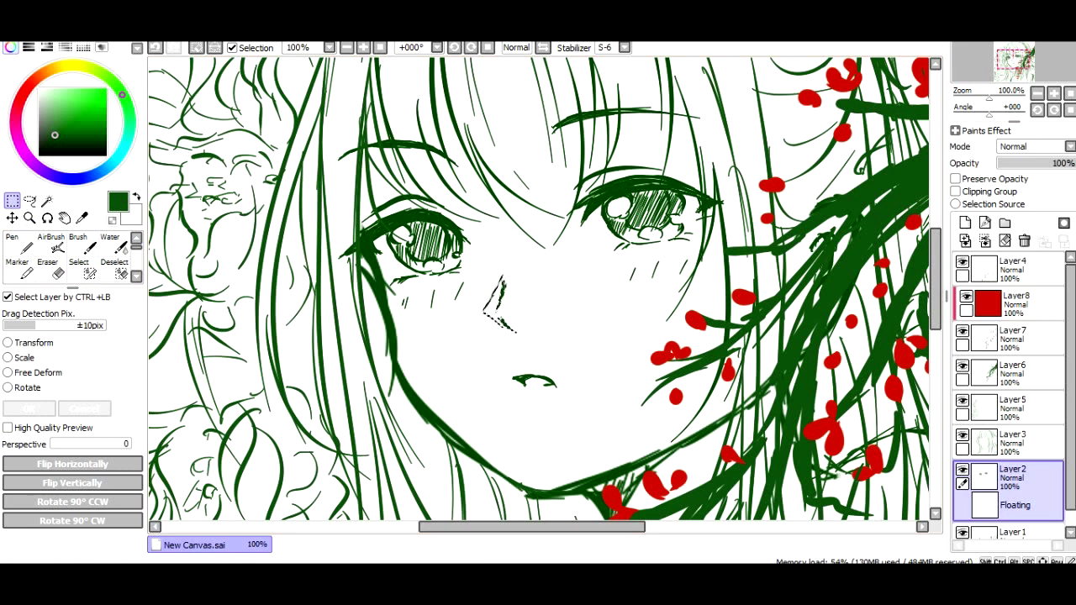
Lasso the blush lines on both cheeks, shift them slightly down and to the left with Transform, and clear the selection
{"action": "left_click", "coordinate": [29, 201]}
{"action": "mouse_move", "coordinate": [477, 277]}
{"action": "left_mouse_down"}
{"action": "mouse_move", "coordinate": [396, 287]}
{"action": "mouse_move", "coordinate": [430, 327]}
{"action": "mouse_move", "coordinate": [482, 303]}
{"action": "mouse_move", "coordinate": [479, 278]}
{"action": "left_mouse_up"}
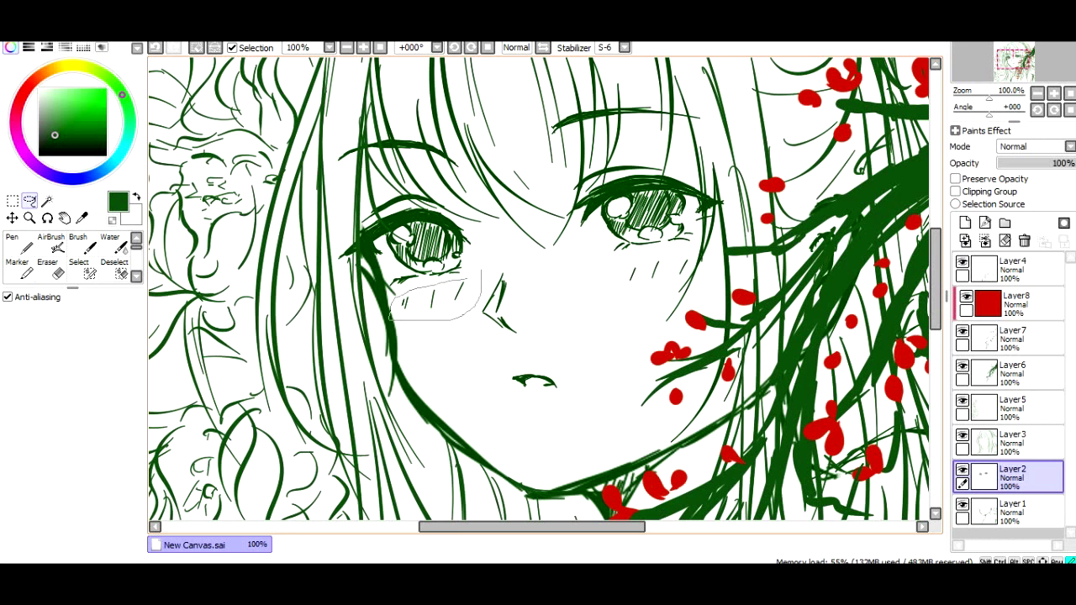
{"action": "left_click_drag", "start_coordinate": [480, 271], "coordinate": [481, 298]}
{"action": "left_click_drag", "start_coordinate": [609, 281], "coordinate": [612, 277]}
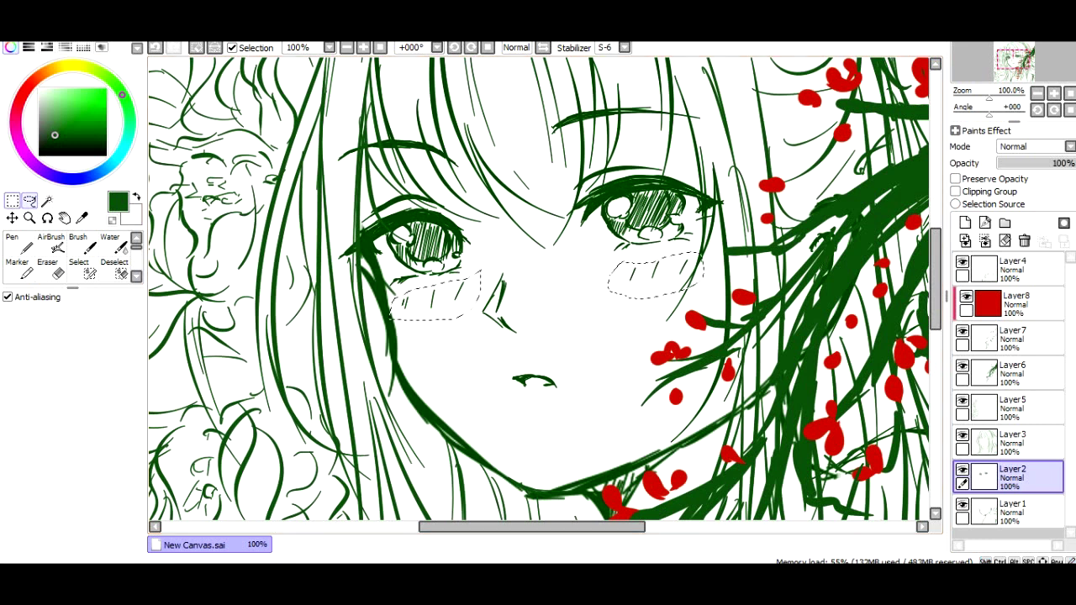
{"action": "key", "text": "ctrl+t"}
{"action": "left_click_drag", "start_coordinate": [545, 288], "coordinate": [539, 294]}
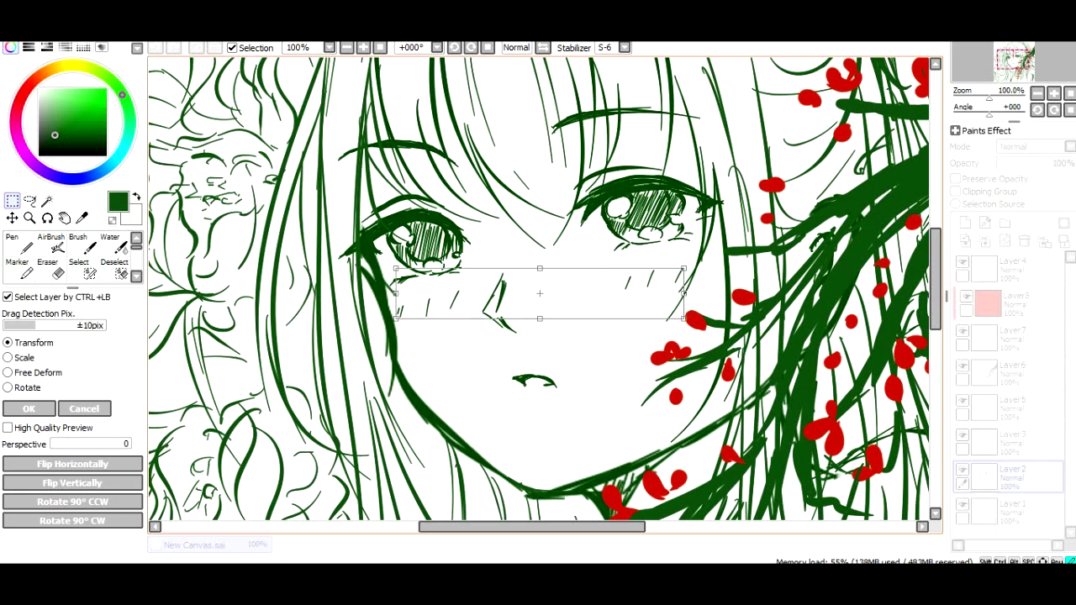
{"action": "scroll", "coordinate": [616, 263], "scroll_direction": "down", "scroll_amount": 2}
{"action": "key", "text": "Return"}
{"action": "key", "text": "minus"}
{"action": "key", "text": "plus"}
{"action": "key", "text": "ctrl+d"}
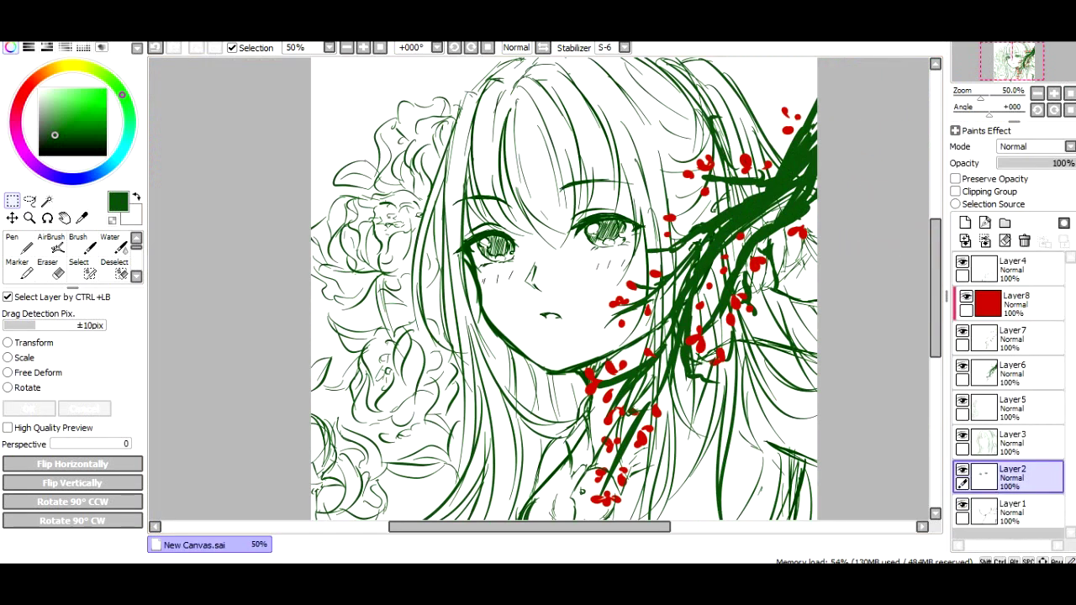